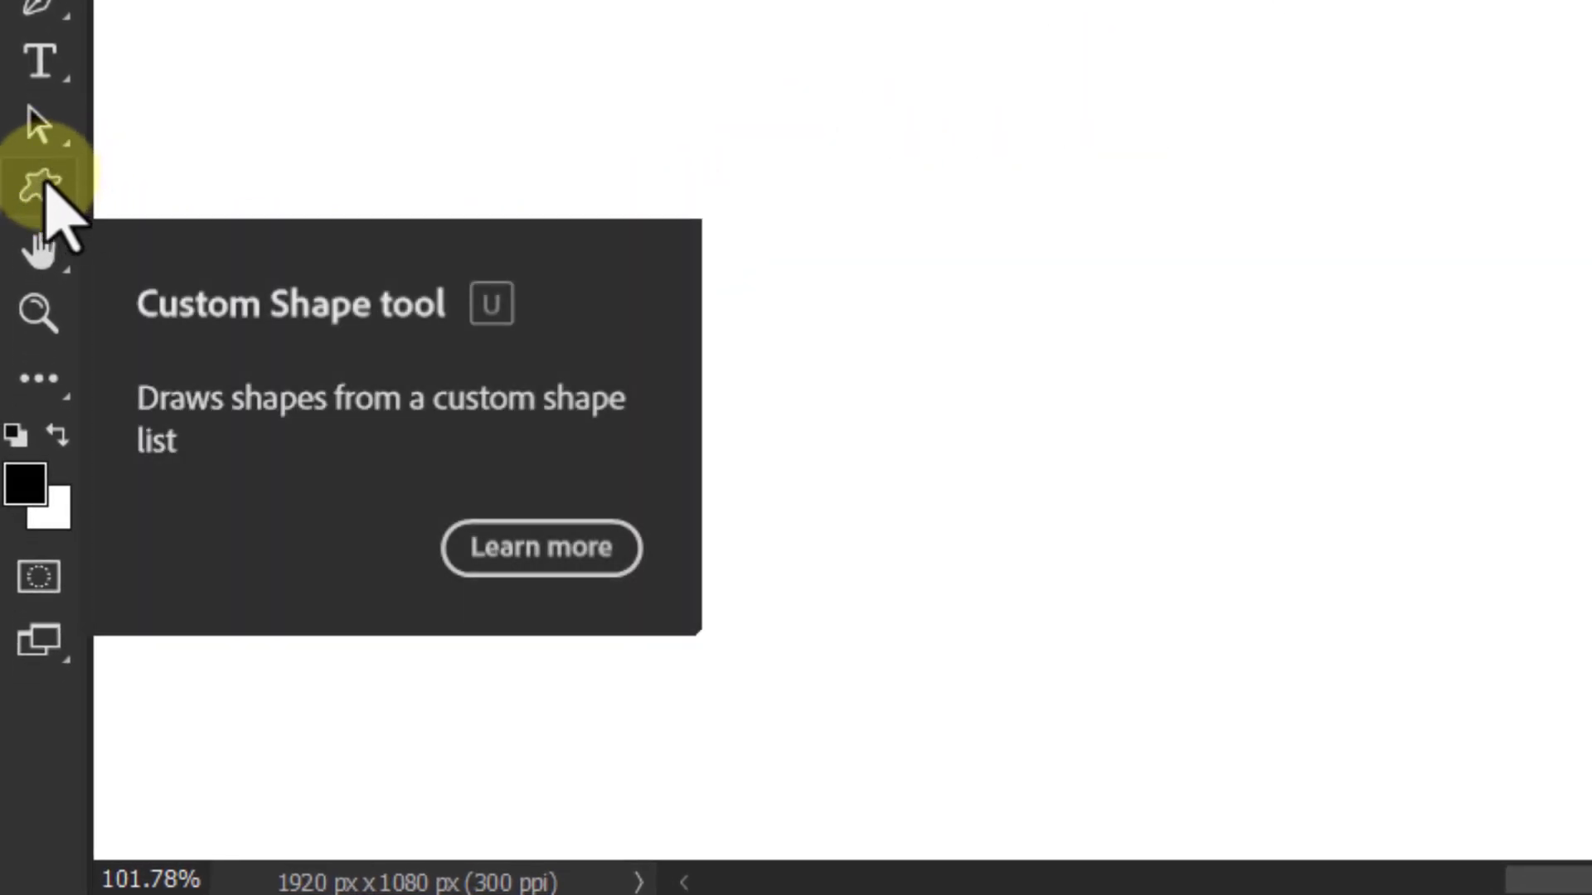
Step: Draw a circle about 837 px in diameter with the Ellipse tool, using no fill and a black stroke
{"action": "right_click", "coordinate": [47, 190]}
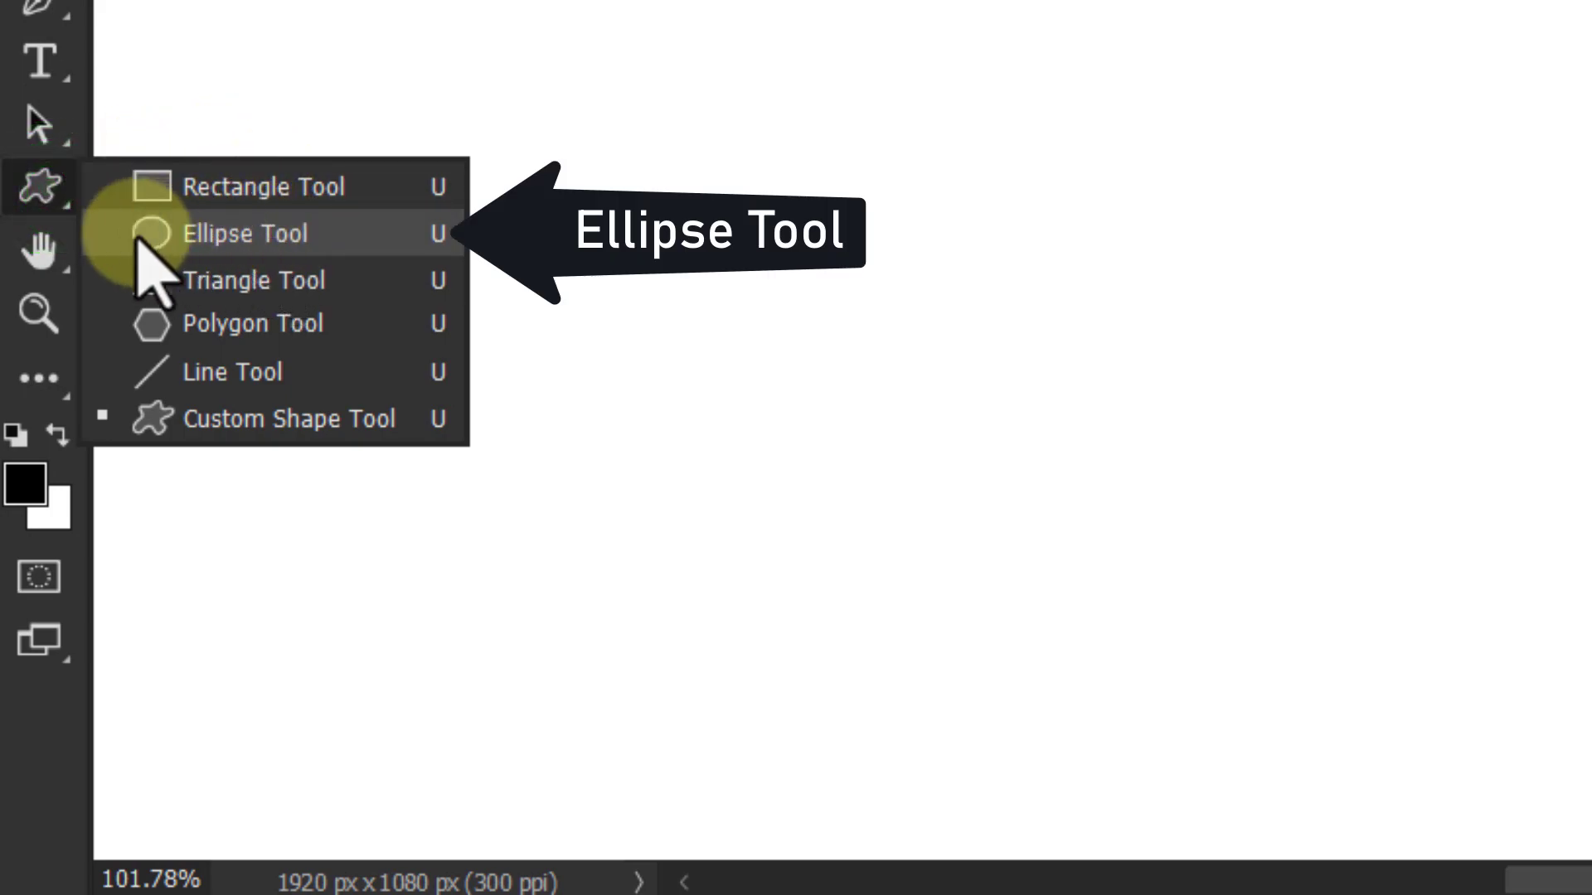
{"action": "left_click", "coordinate": [218, 239]}
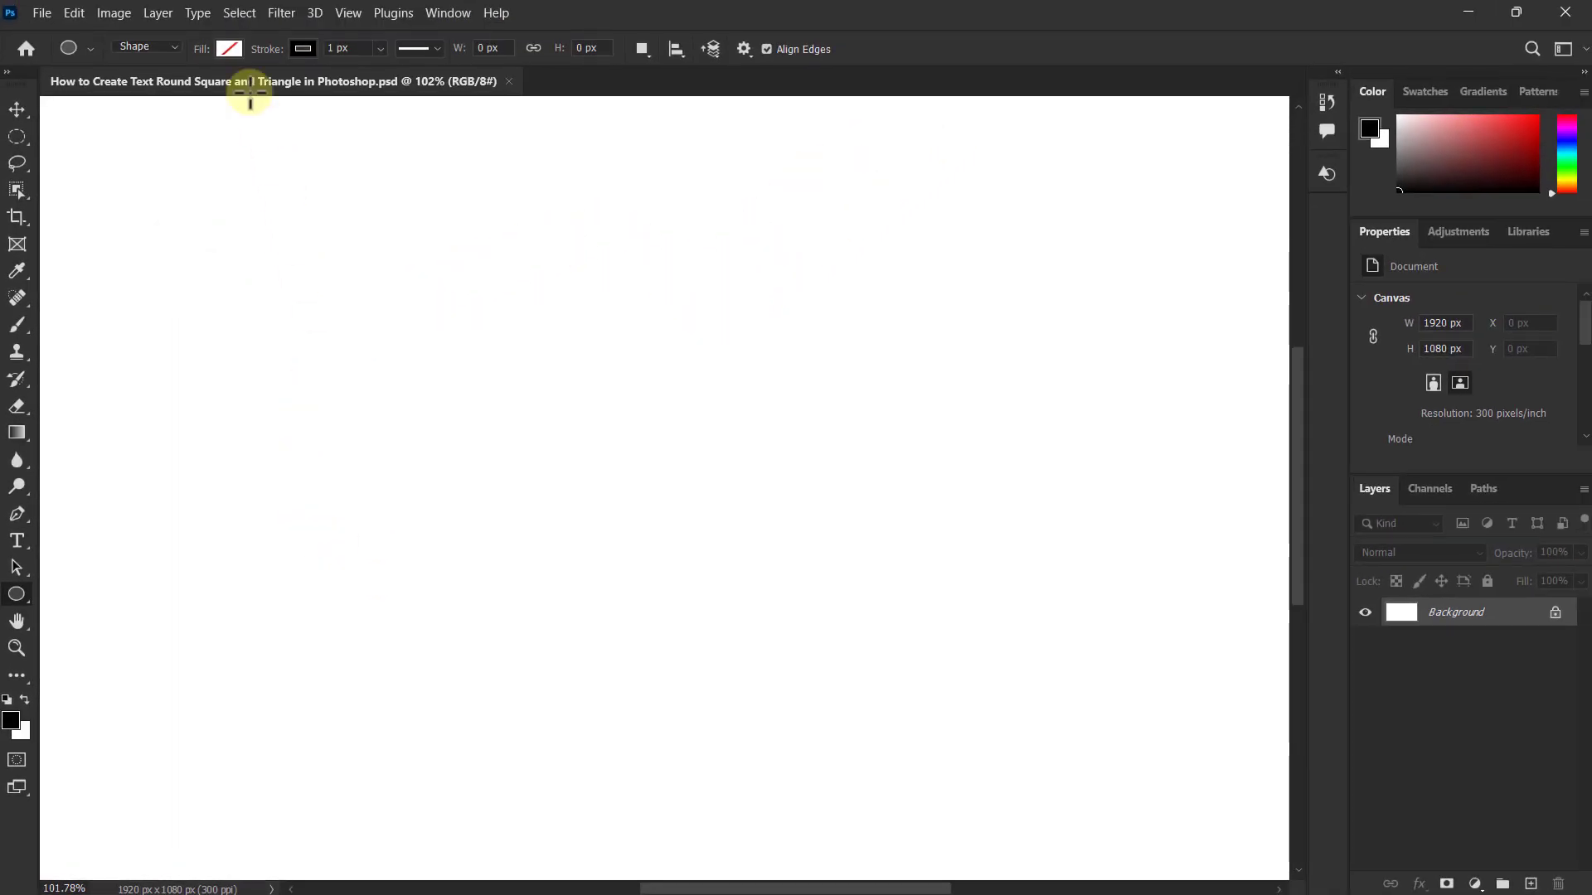
{"action": "left_click", "coordinate": [240, 8]}
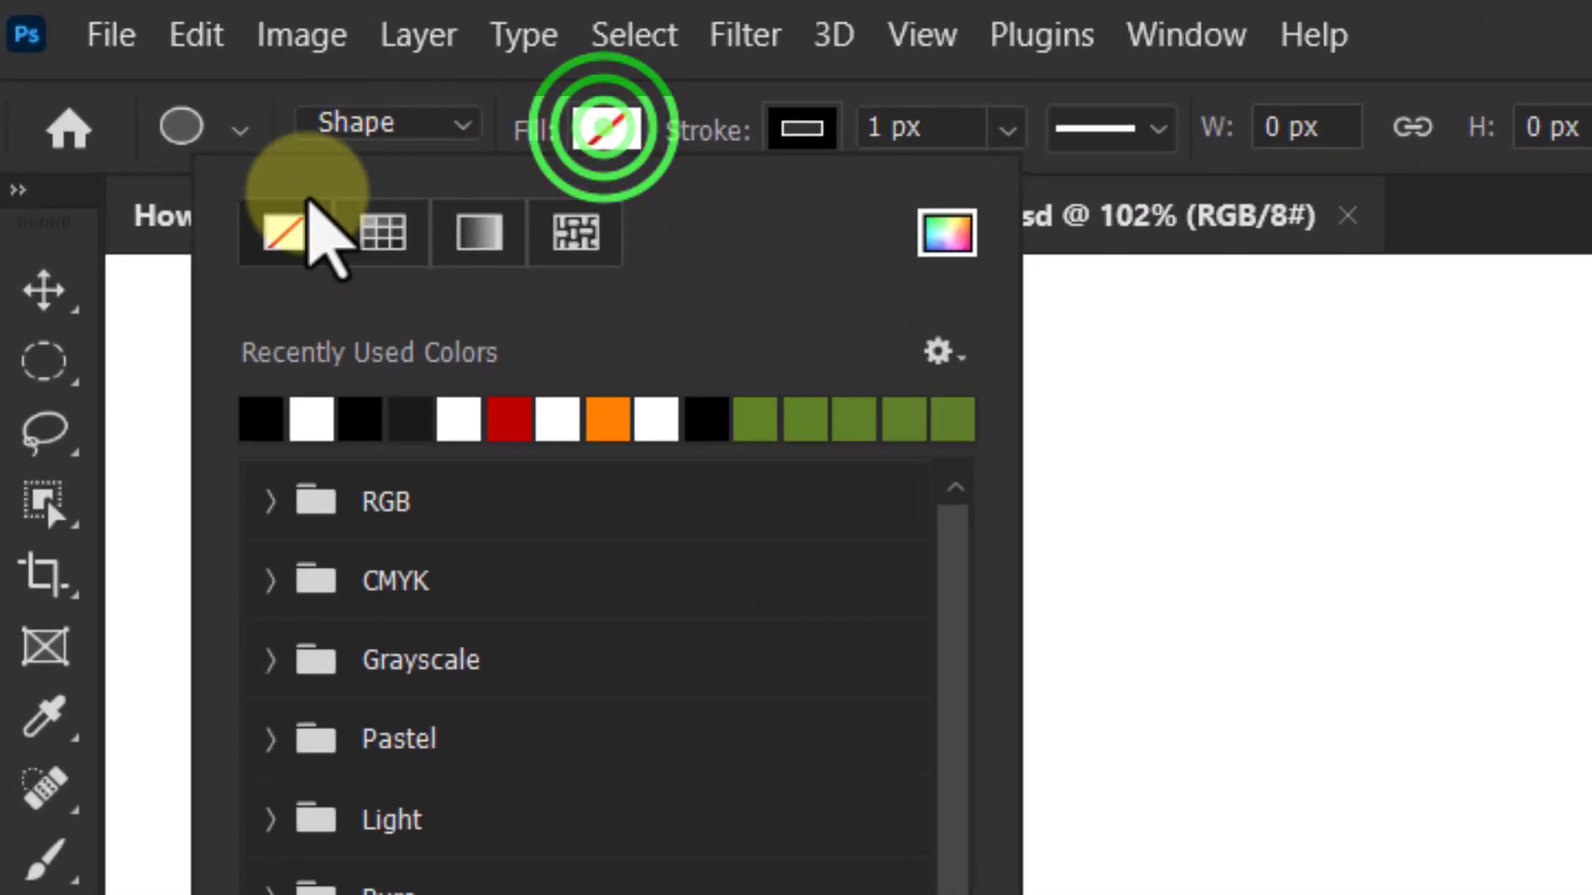
{"action": "left_click", "coordinate": [286, 228]}
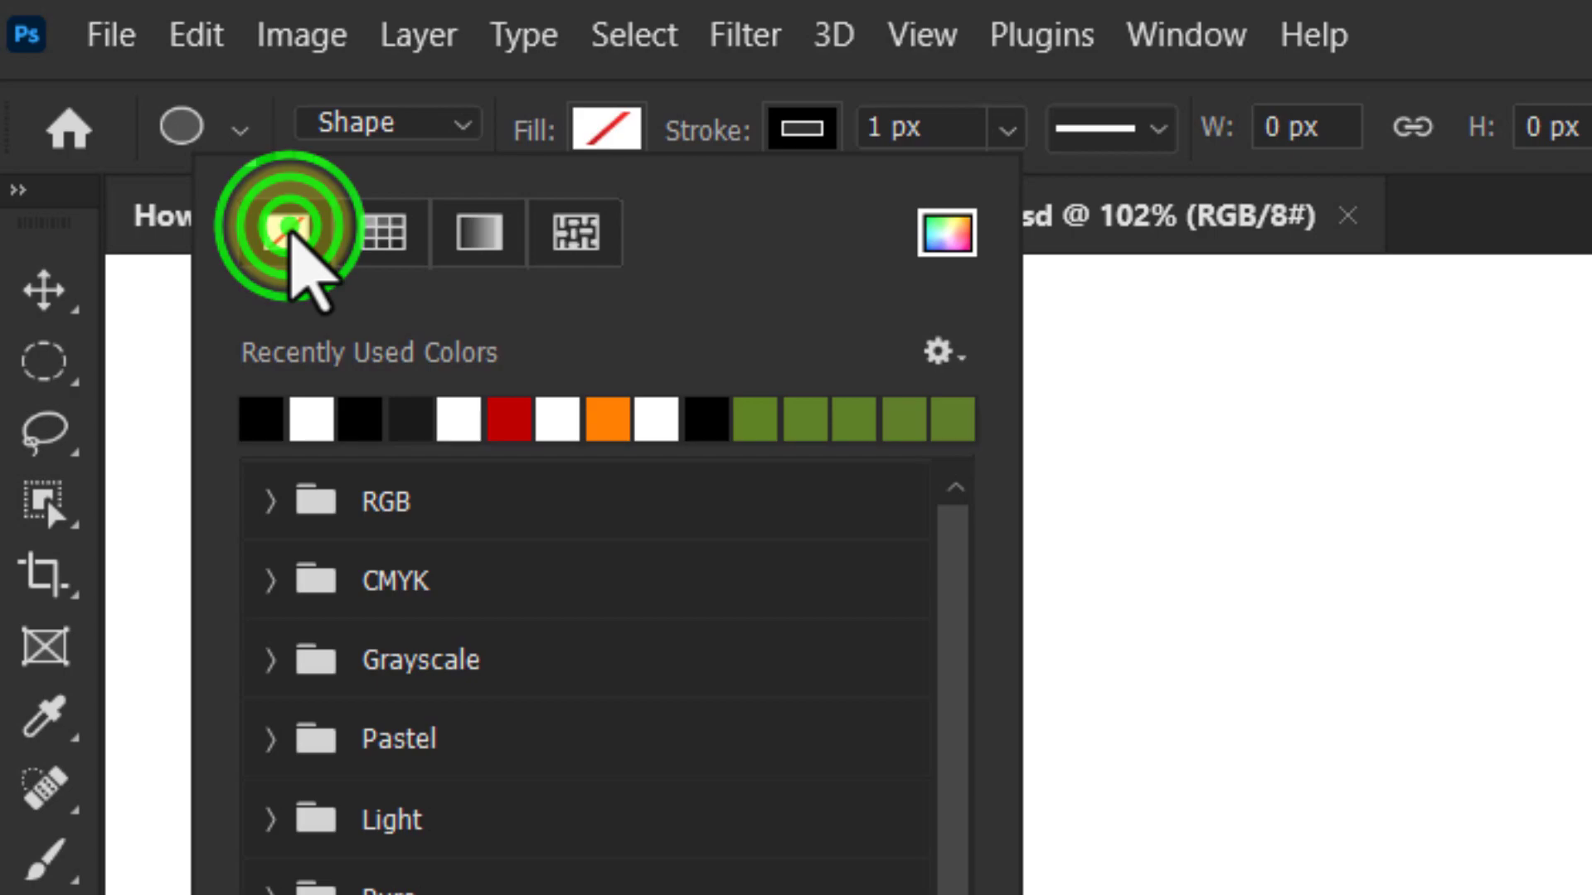
{"action": "left_click", "coordinate": [800, 132]}
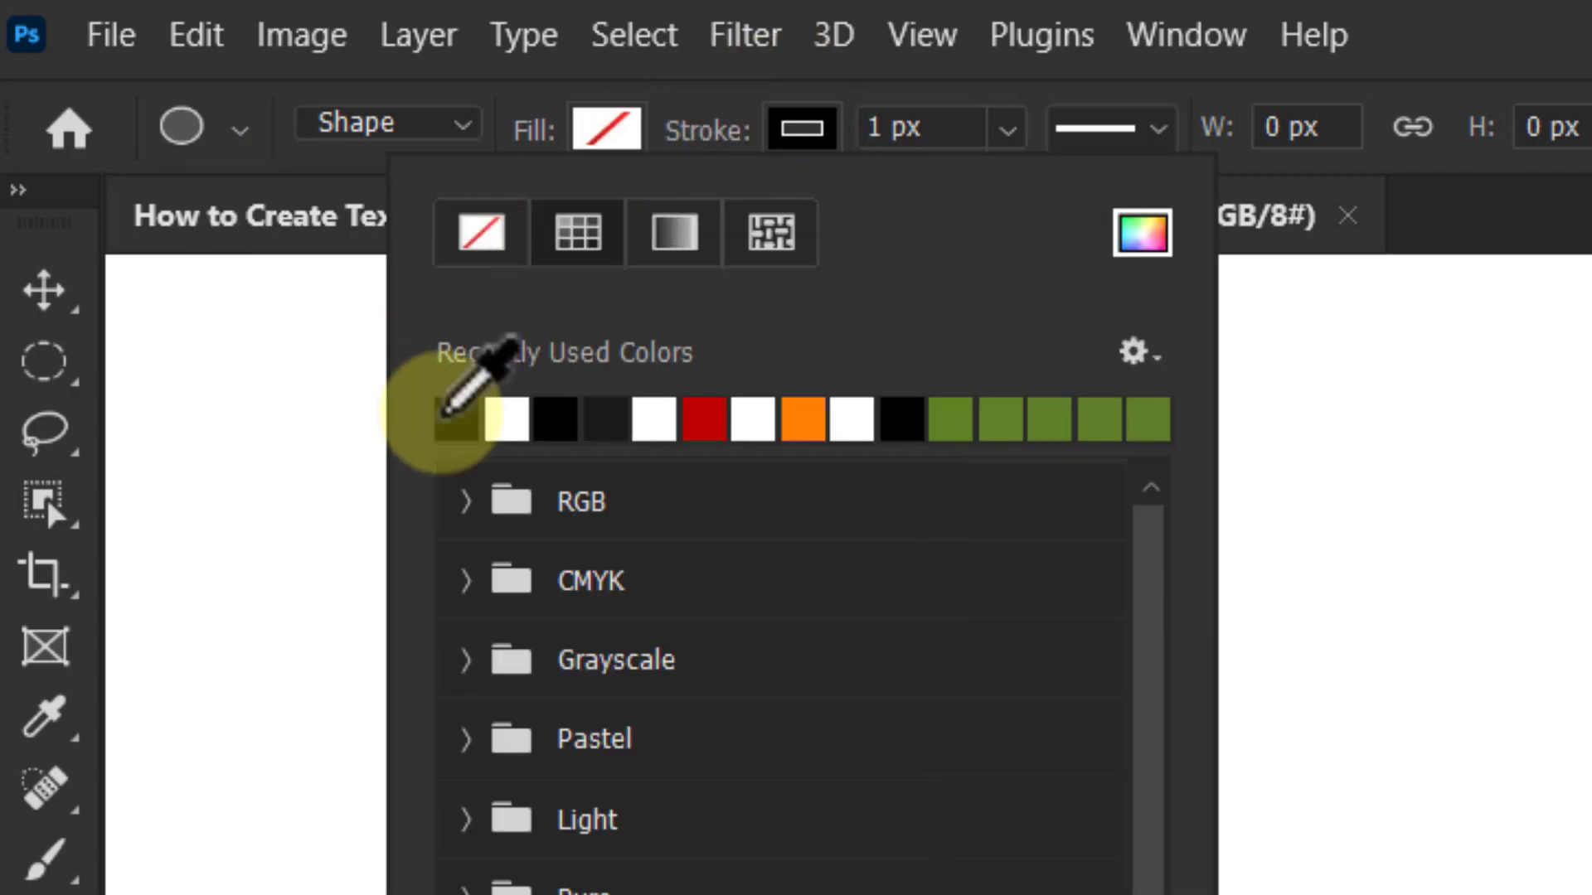
{"action": "left_click", "coordinate": [452, 420]}
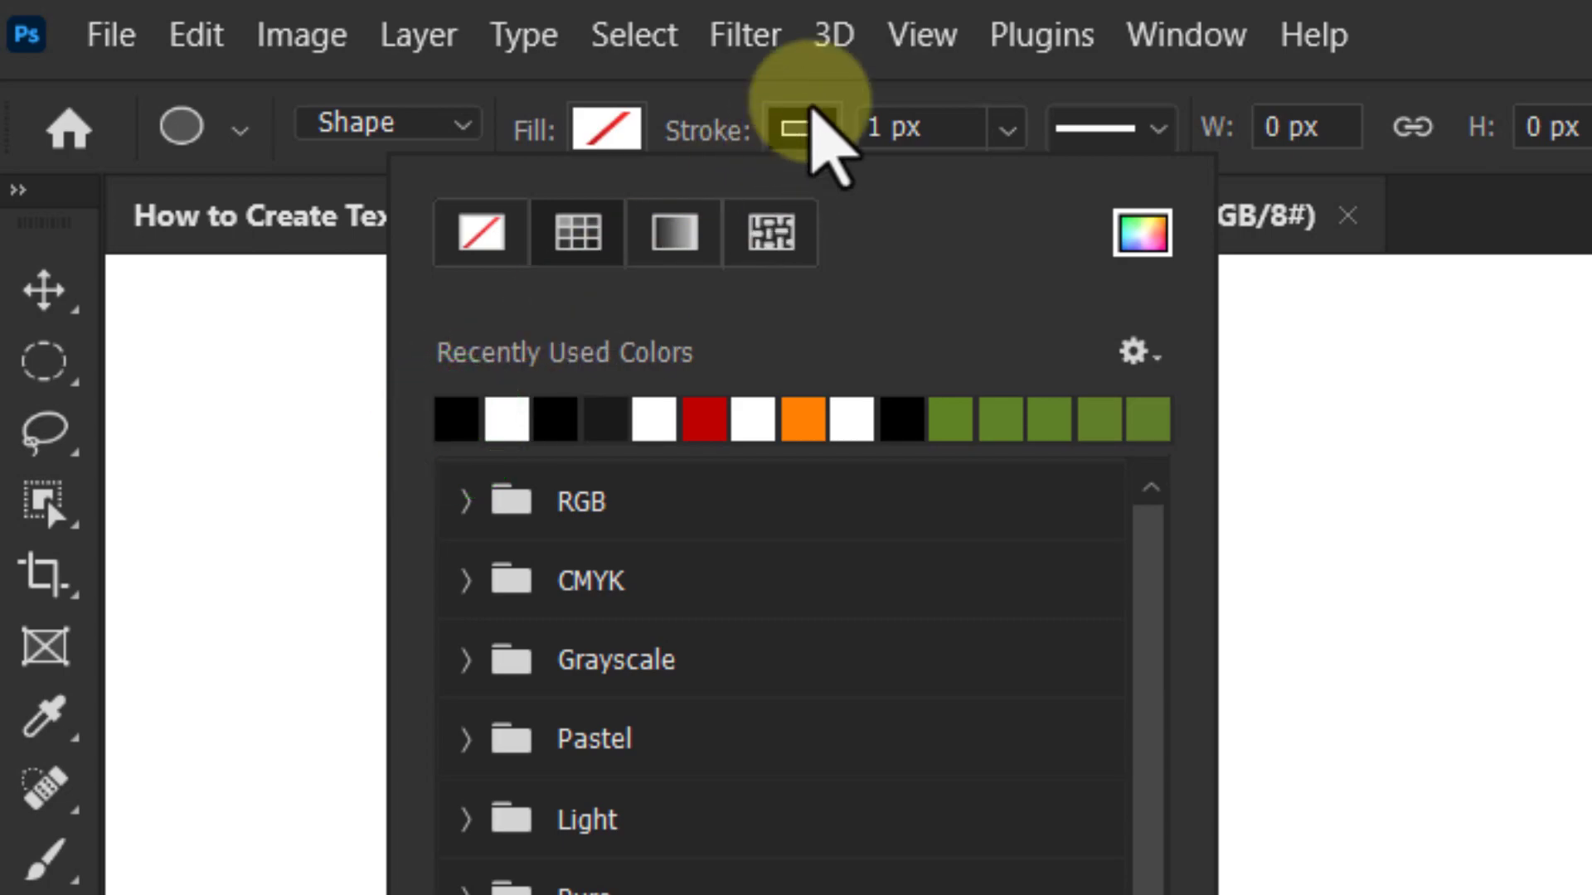
{"action": "left_click", "coordinate": [804, 124]}
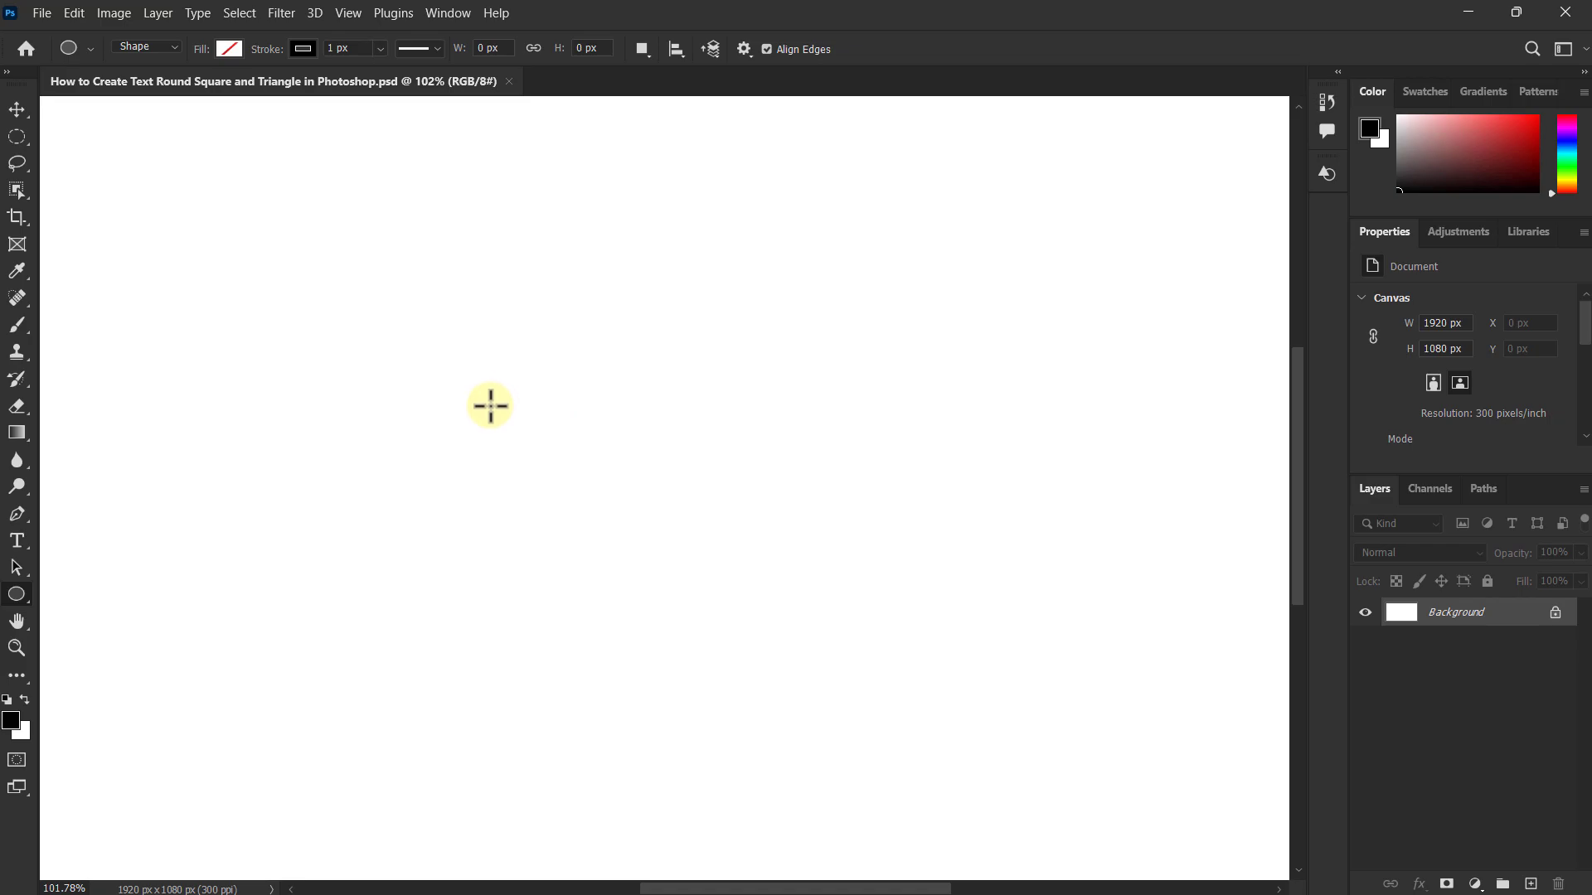
{"action": "mouse_move", "coordinate": [479, 372]}
{"action": "left_mouse_down"}
{"action": "mouse_move", "coordinate": [923, 746]}
{"action": "mouse_move", "coordinate": [800, 590]}
{"action": "mouse_move", "coordinate": [953, 735]}
{"action": "mouse_move", "coordinate": [1098, 818]}
{"action": "mouse_move", "coordinate": [1077, 782]}
{"action": "mouse_move", "coordinate": [1177, 853]}
{"action": "mouse_move", "coordinate": [1154, 828]}
{"action": "mouse_move", "coordinate": [1169, 842]}
{"action": "left_mouse_up"}
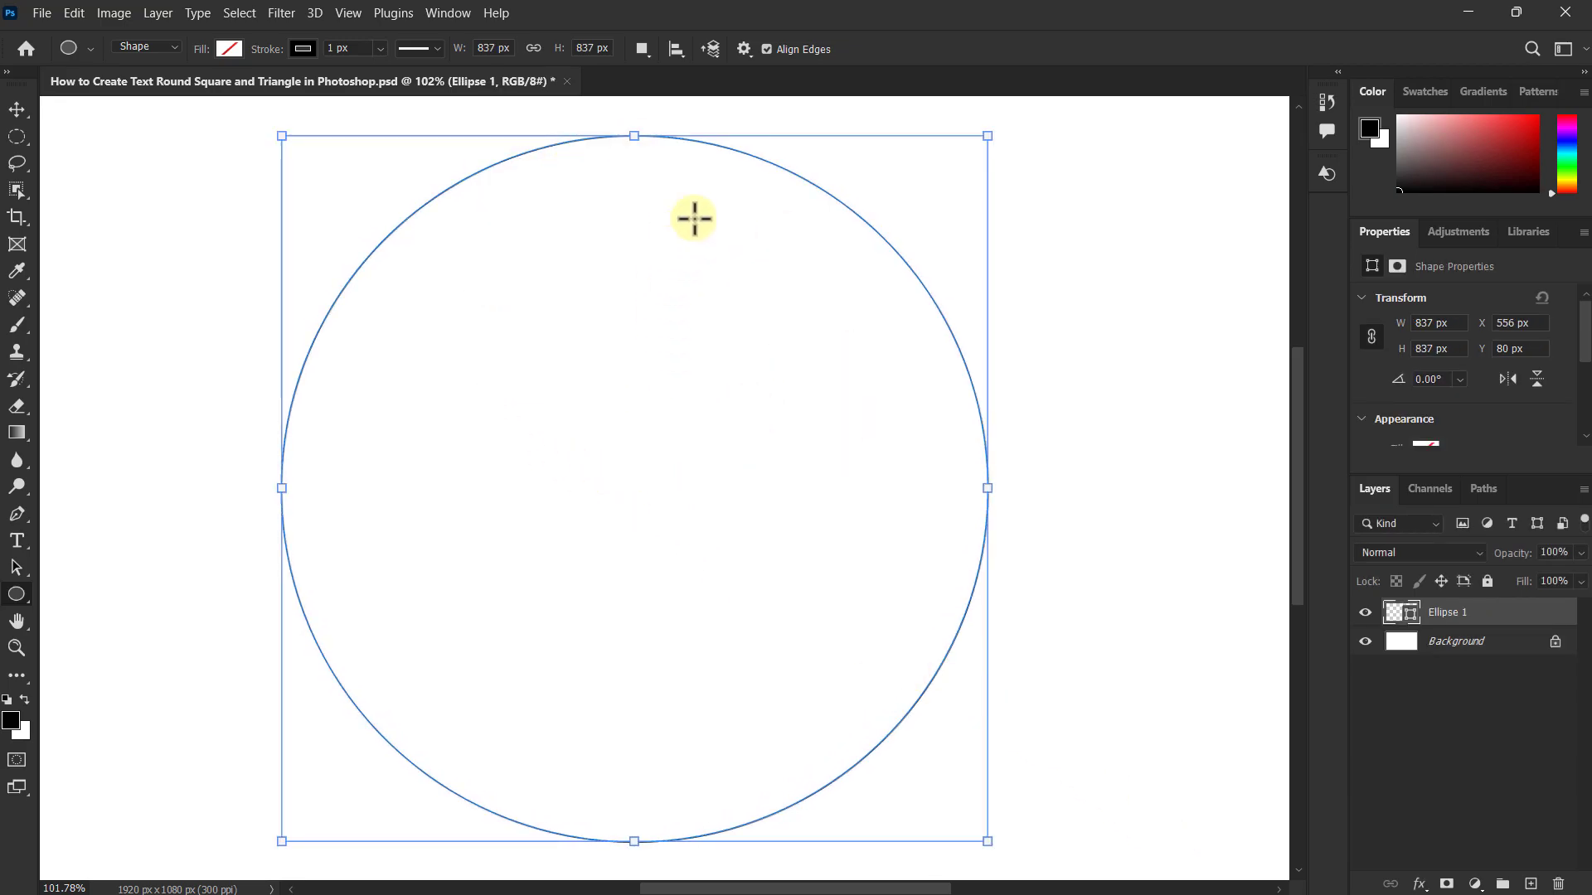
Step: Add horizontal text on the circle's path, starting at its topmost point, reading "ROUND *"
{"action": "left_click", "coordinate": [18, 544]}
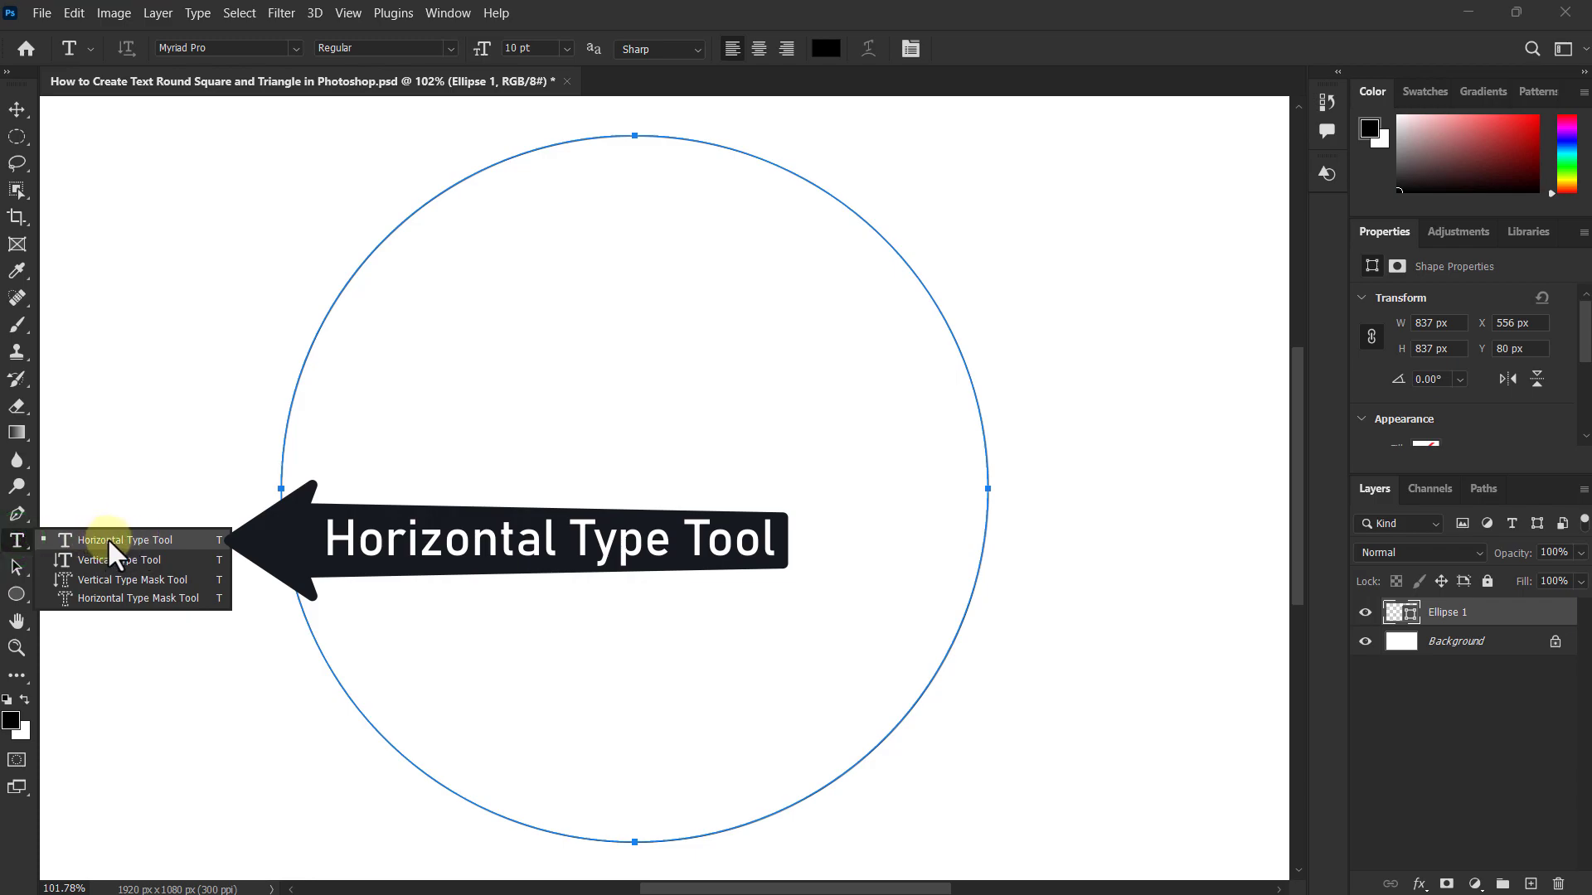
{"action": "left_click", "coordinate": [108, 539]}
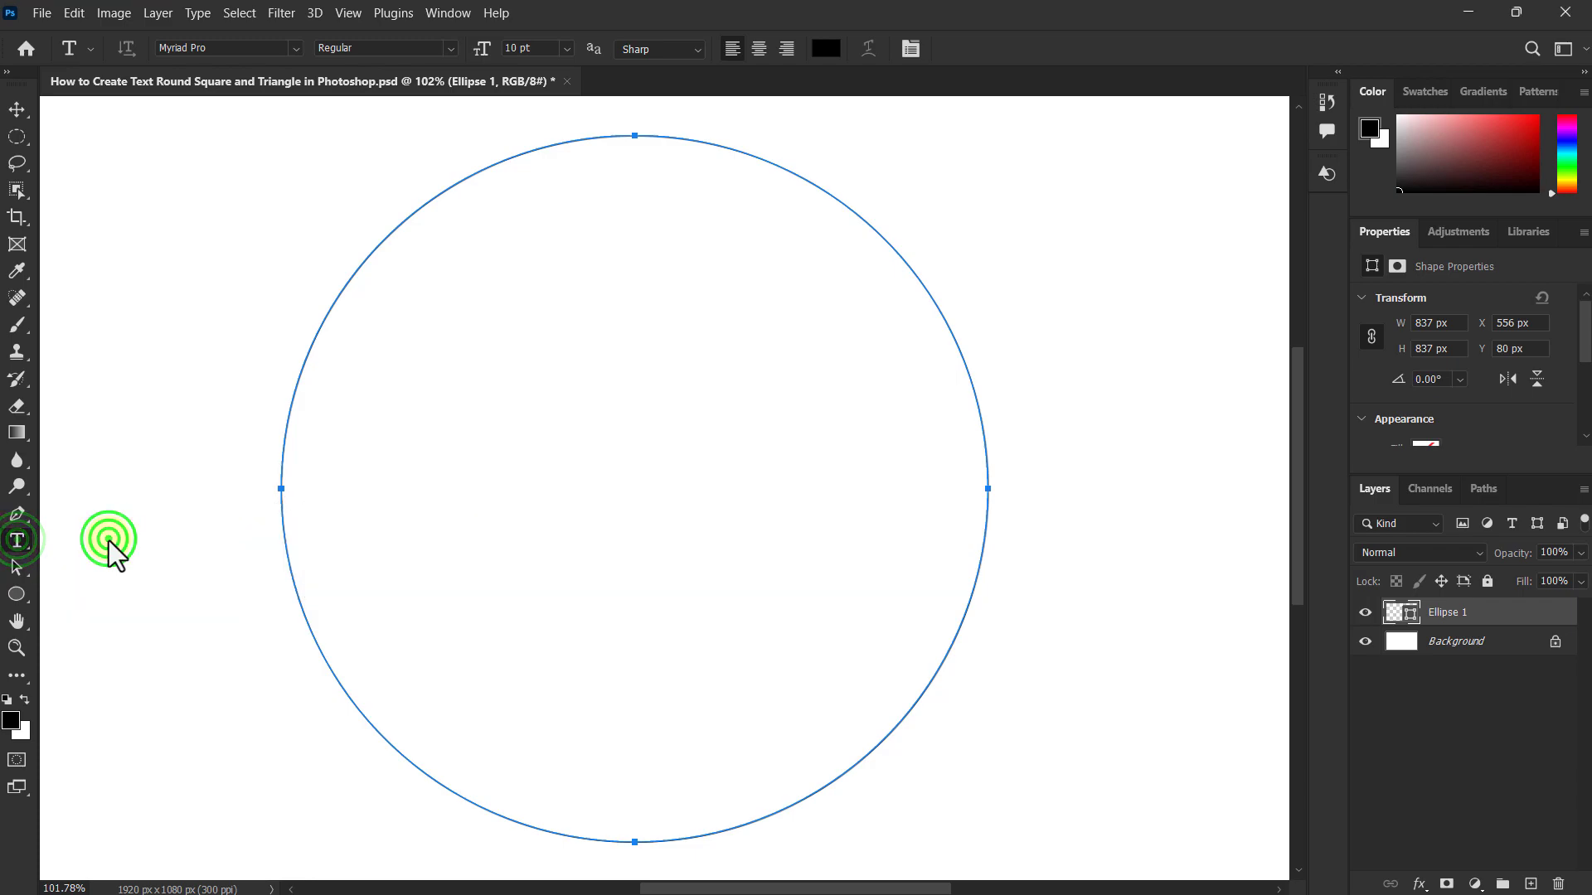
{"action": "left_click", "coordinate": [652, 132]}
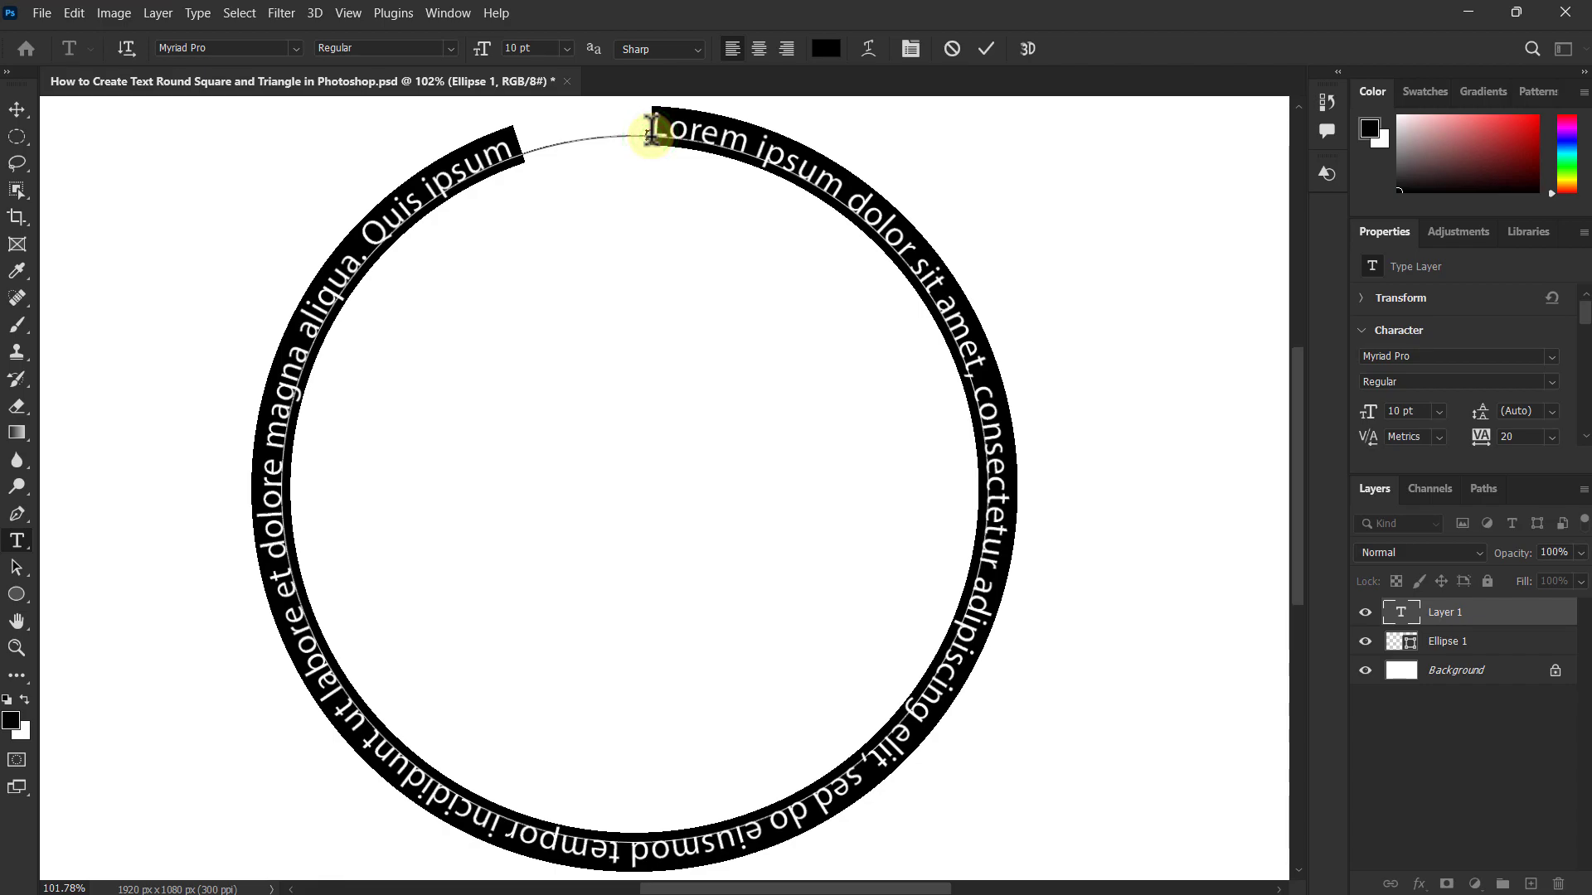
{"action": "type", "text": "R"}
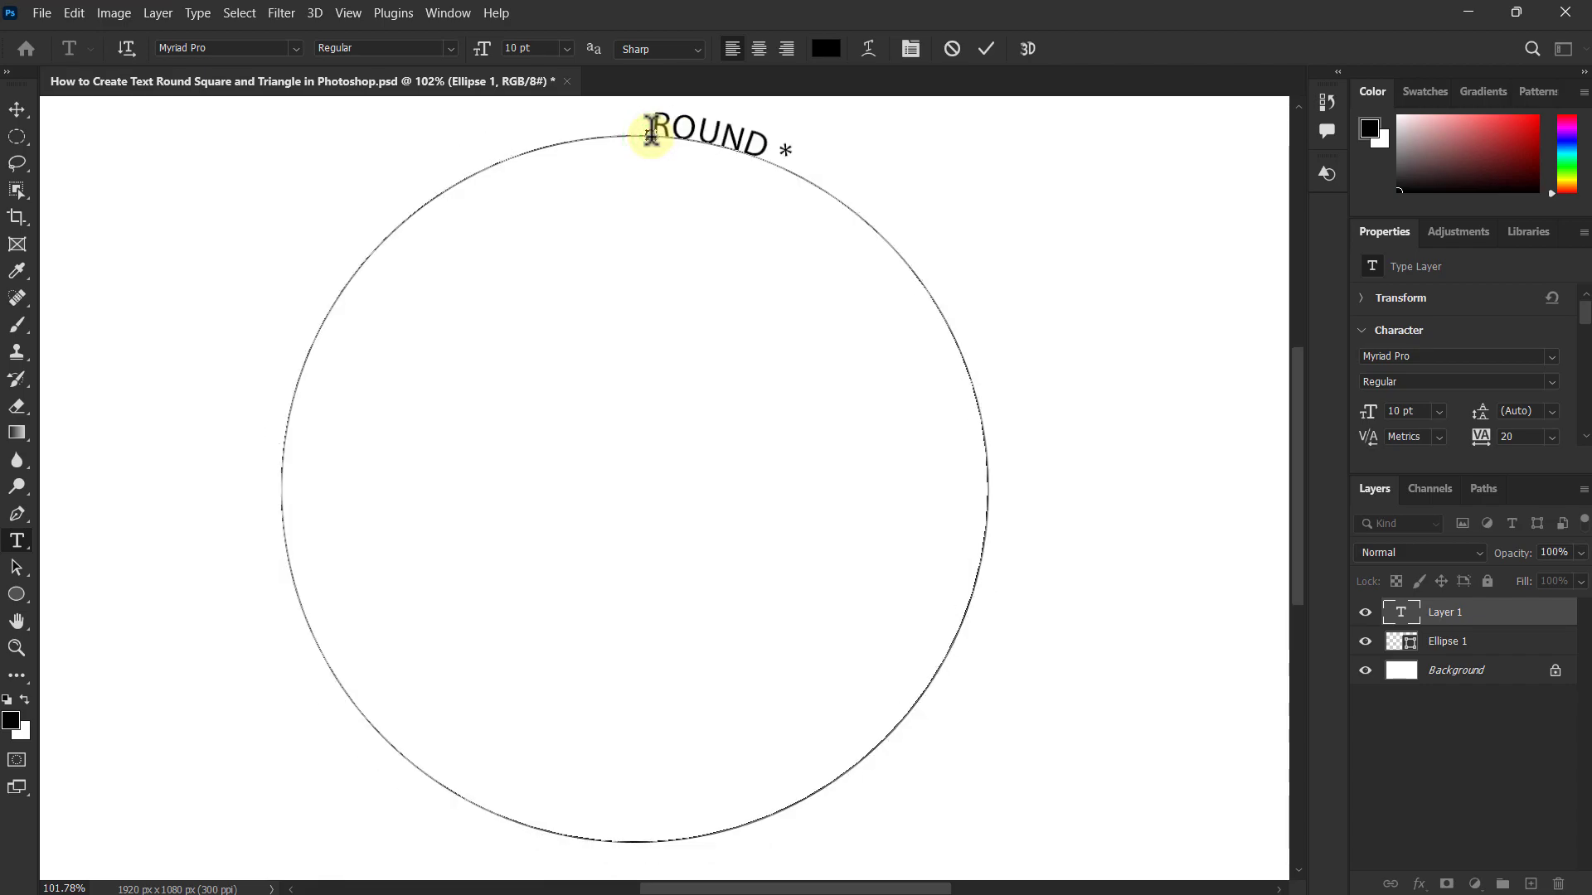
{"action": "type", "text": "OUND *"}
Step: Copy the "ROUND *" text and paste it repeatedly until it fills the whole circle
{"action": "key", "text": "ctrl+a"}
{"action": "key", "text": "ctrl+c"}
{"action": "key", "text": "Right"}
{"action": "key", "text": "ctrl+v"}
{"action": "key", "text": "ctrl+v"}
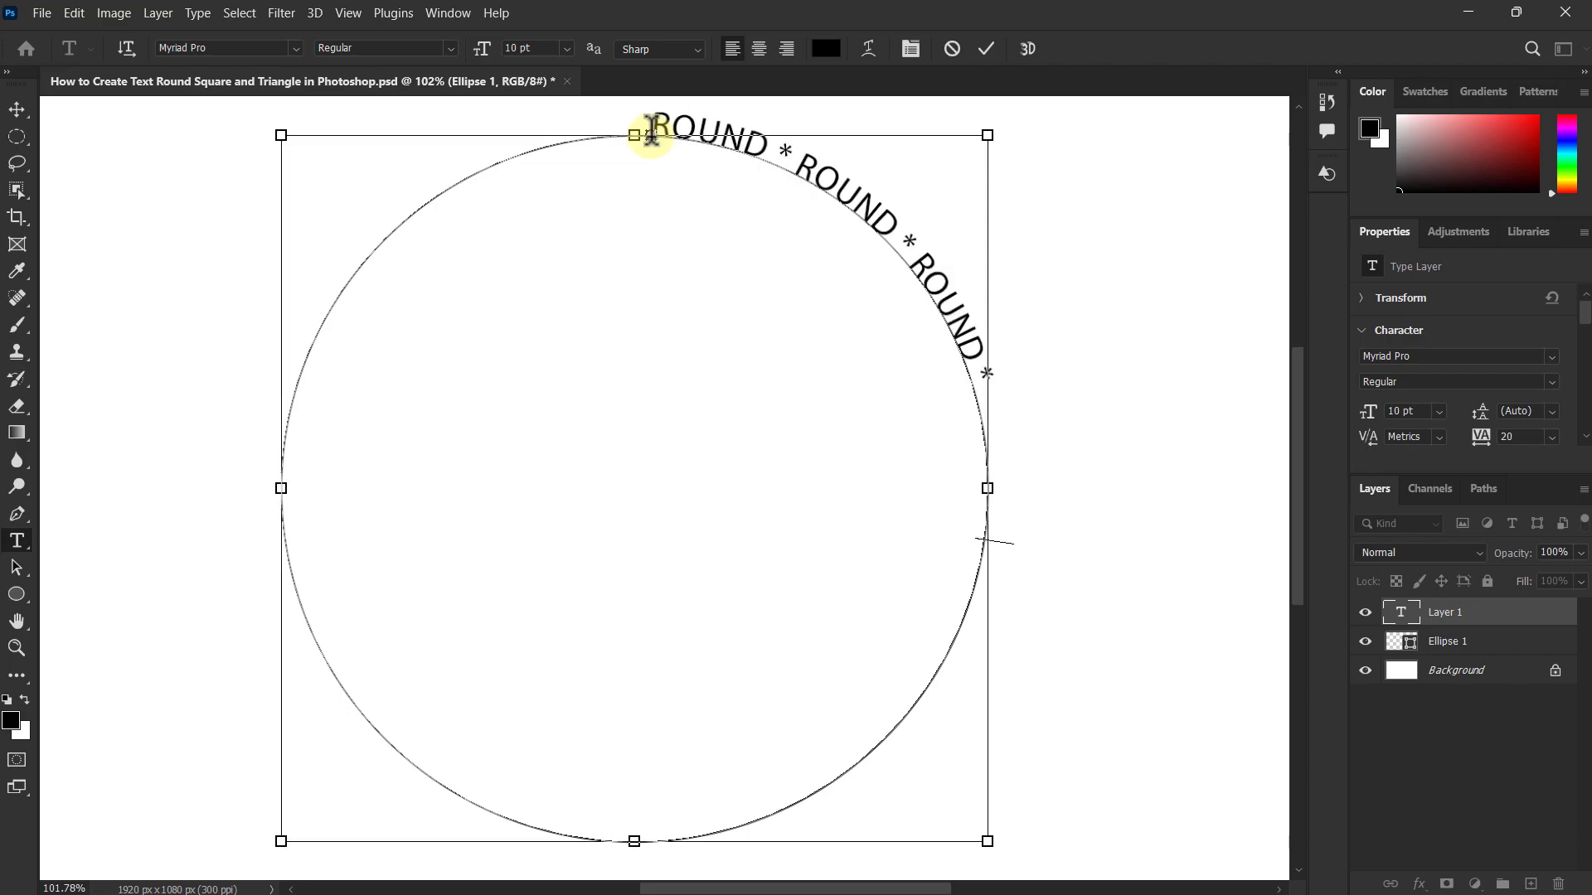
{"action": "key", "text": "ctrl+v"}
{"action": "key", "text": "ctrl+v"}
{"action": "key", "text": "ctrl+v"}
{"action": "key", "text": "ctrl+v"}
{"action": "key", "text": "ctrl+v"}
{"action": "key", "text": "ctrl+v"}
{"action": "key", "text": "ctrl+v"}
{"action": "key", "text": "ctrl+v"}
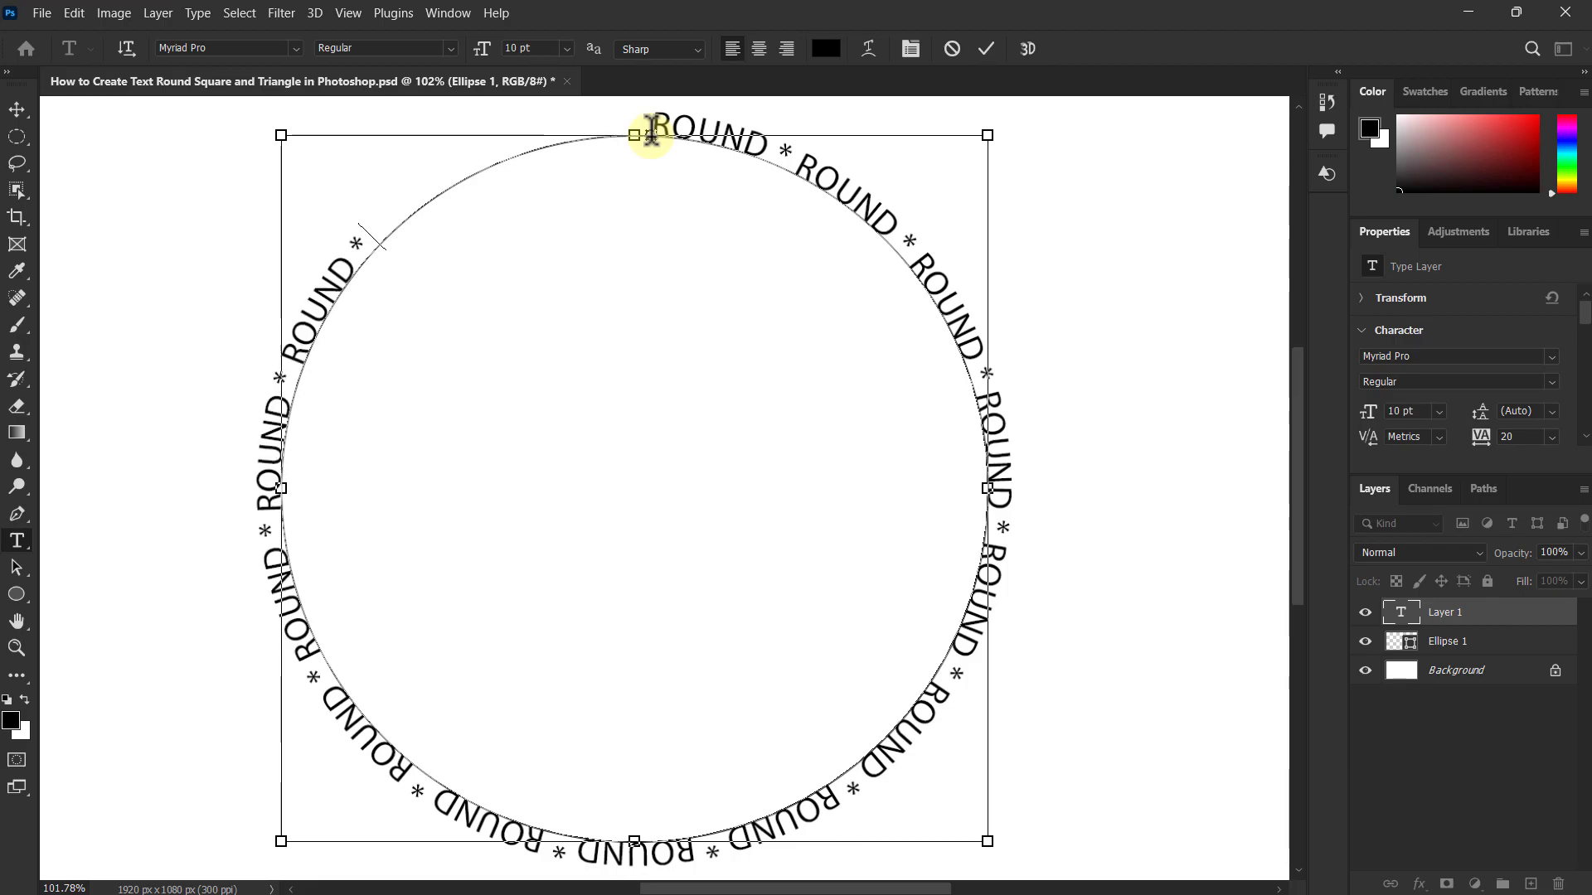
{"action": "key", "text": "ctrl+v"}
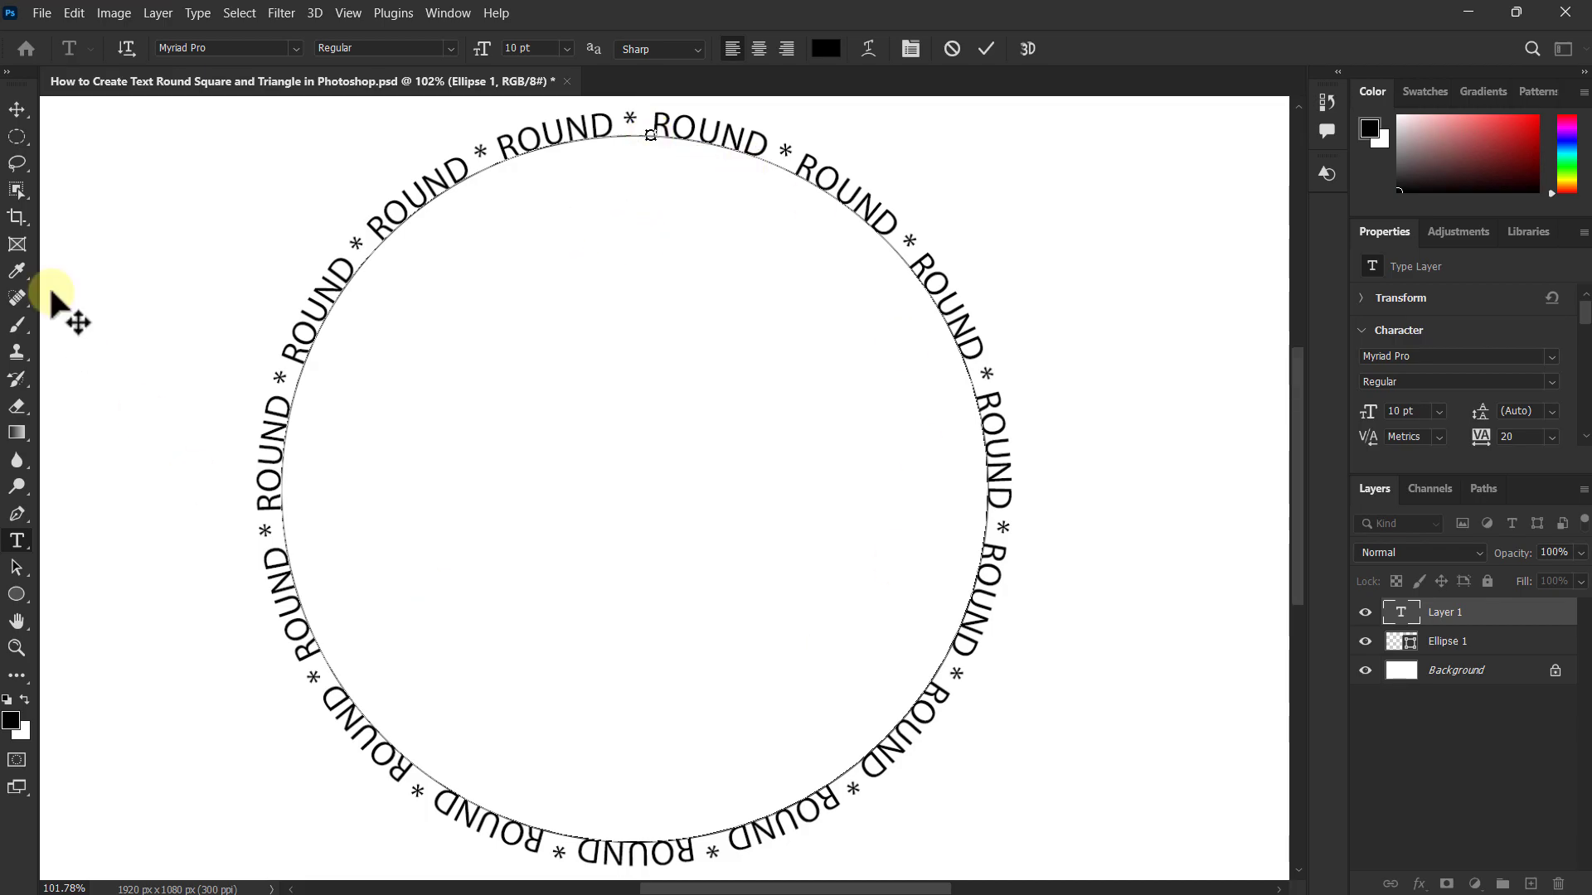
Step: Commit the circular text and hide the Ellipse 1 layer
{"action": "left_click", "coordinate": [17, 108]}
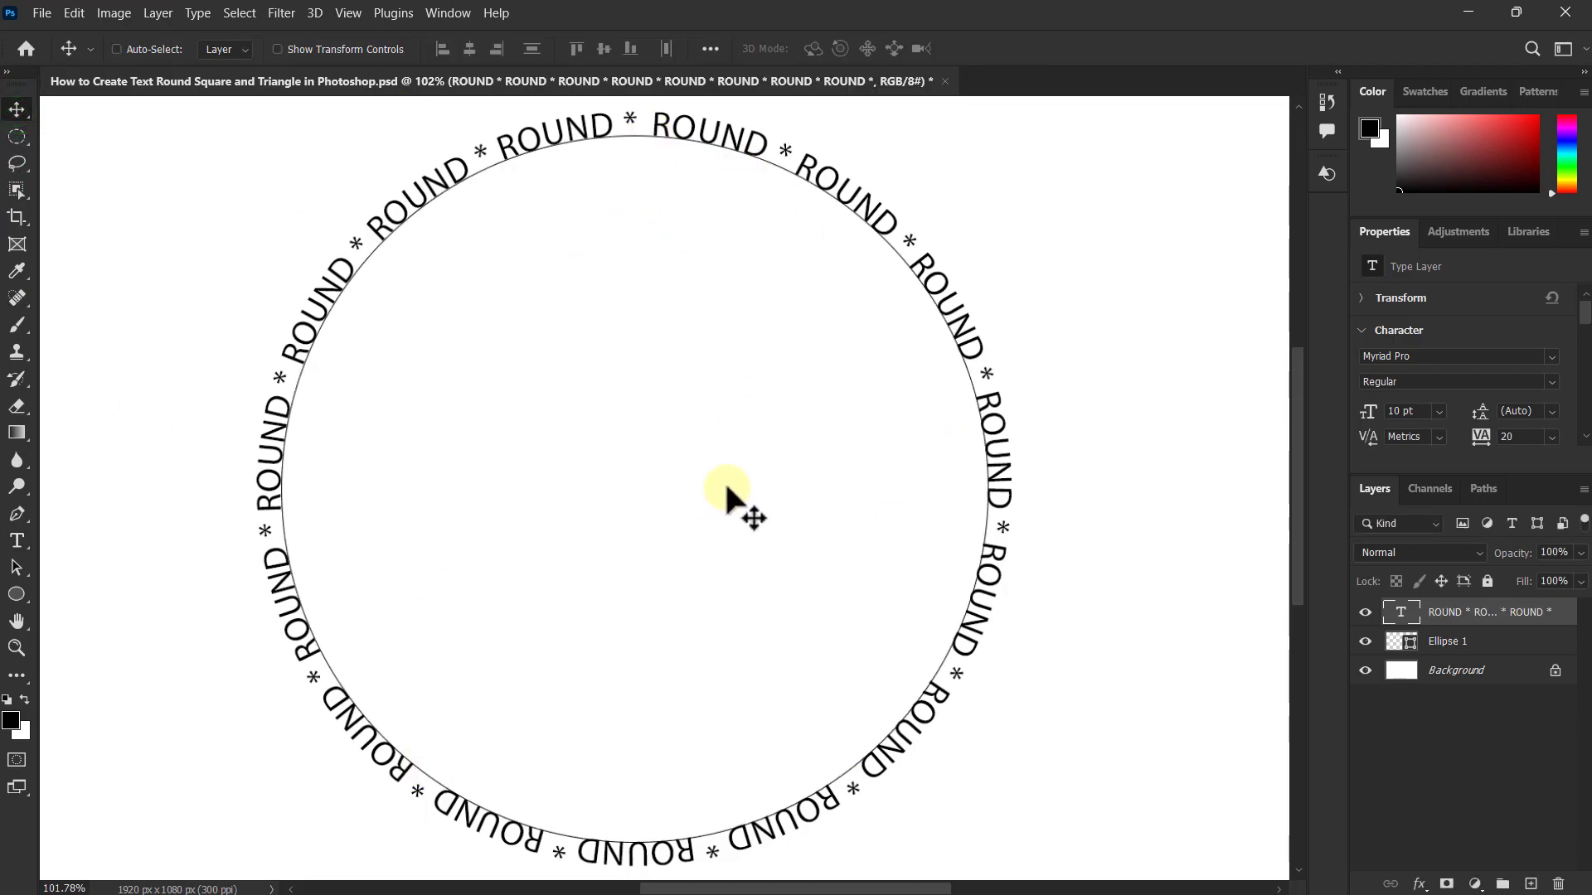
{"action": "left_click", "coordinate": [1447, 642]}
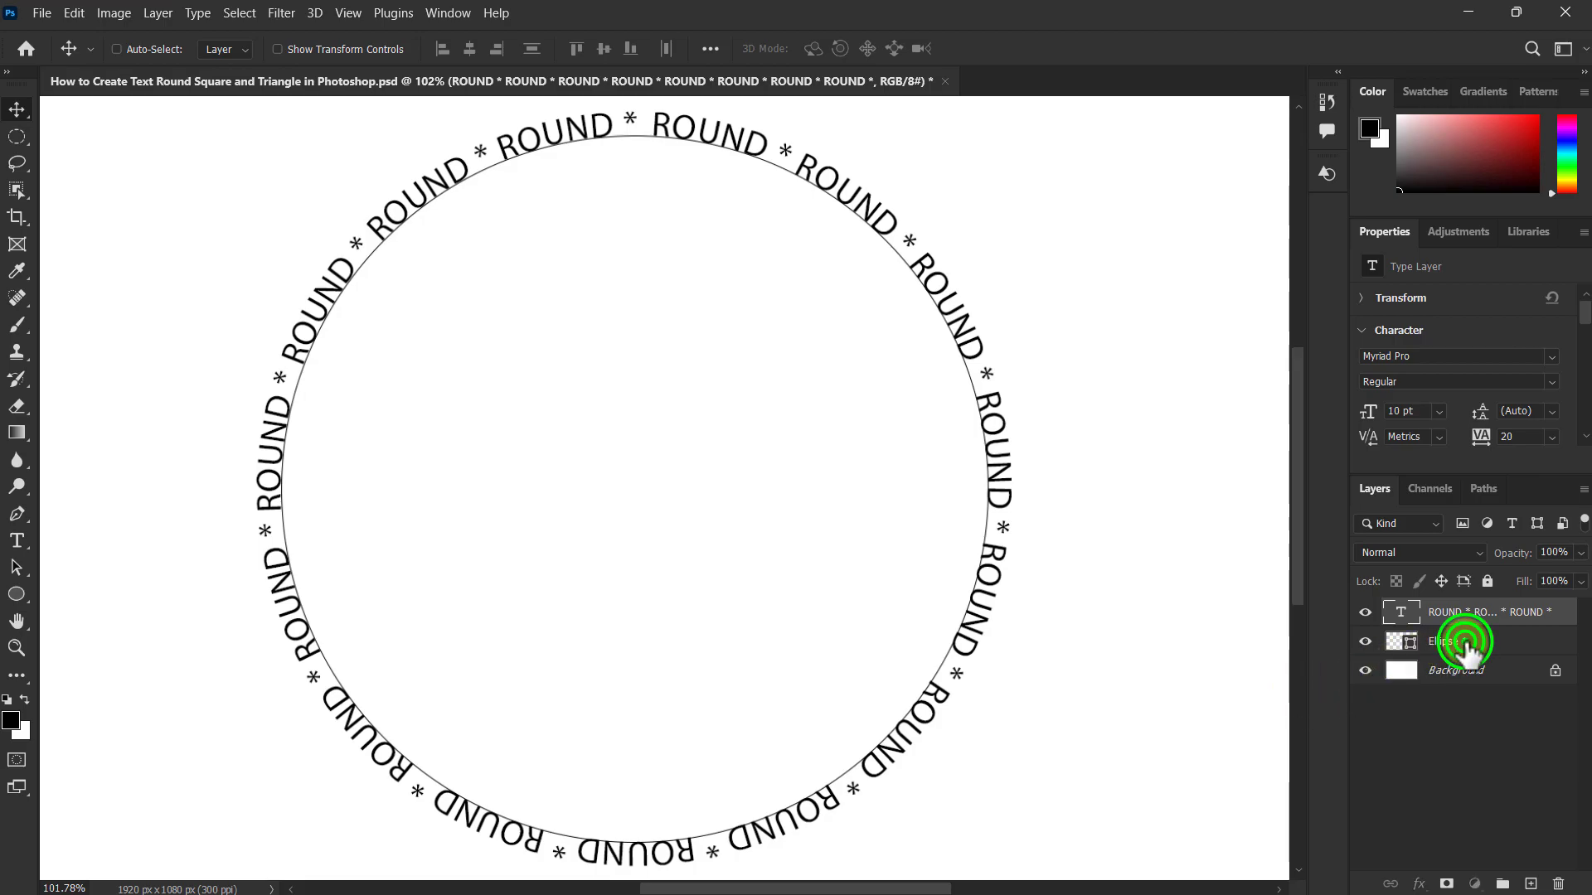
{"action": "left_click", "coordinate": [1365, 641]}
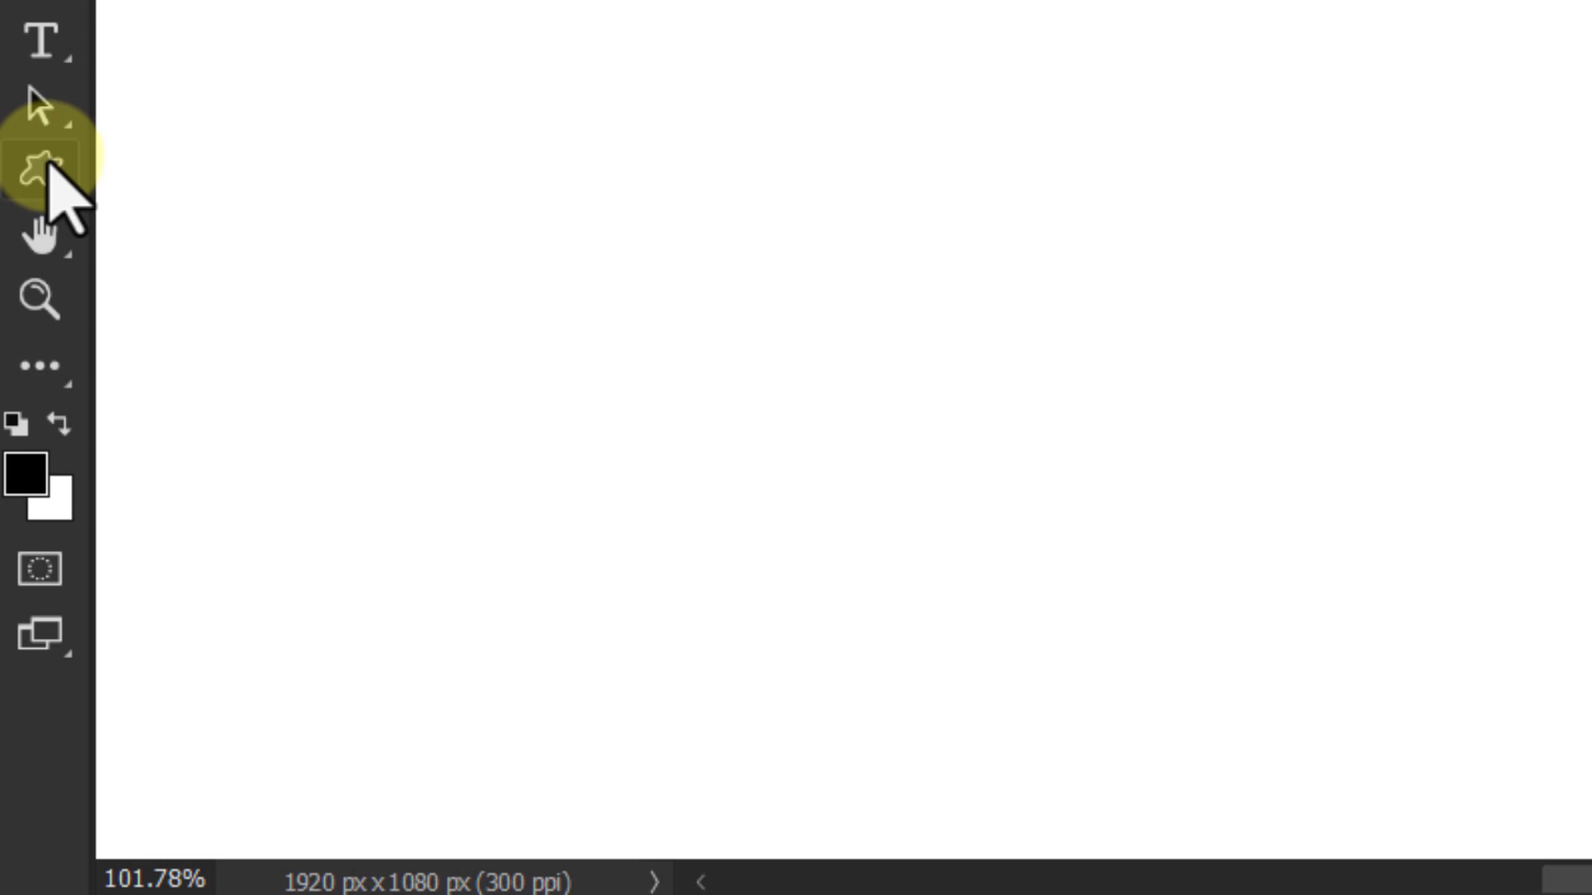
Step: Draw a five-point star about 898 by 854 px as a custom shape, using the solid star from the legacy default Shapes set
{"action": "left_click", "coordinate": [34, 174]}
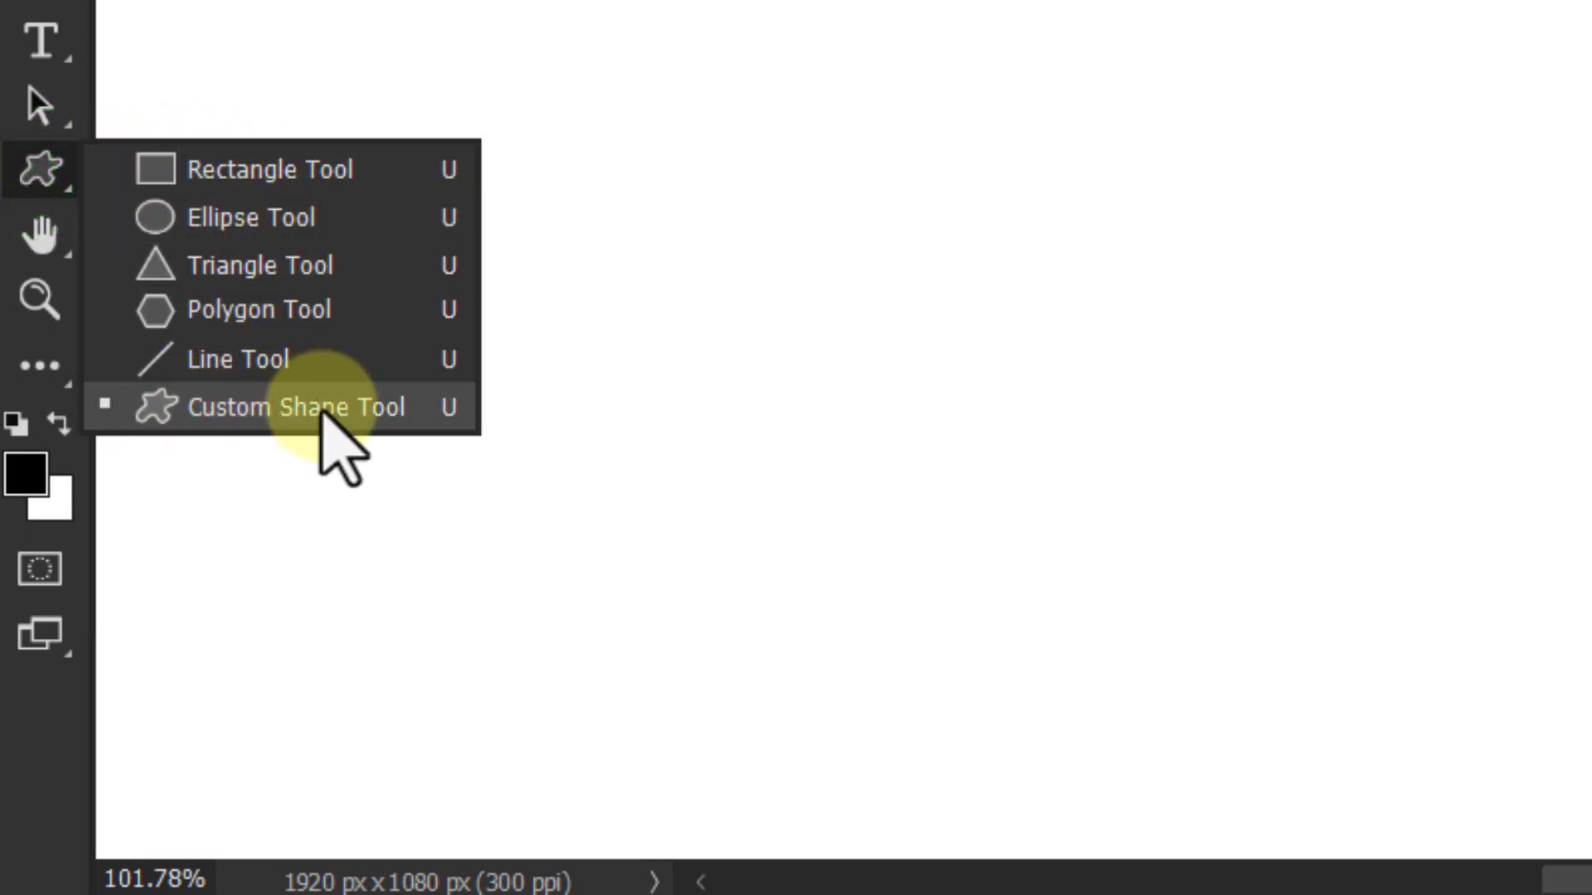
{"action": "left_click", "coordinate": [226, 411]}
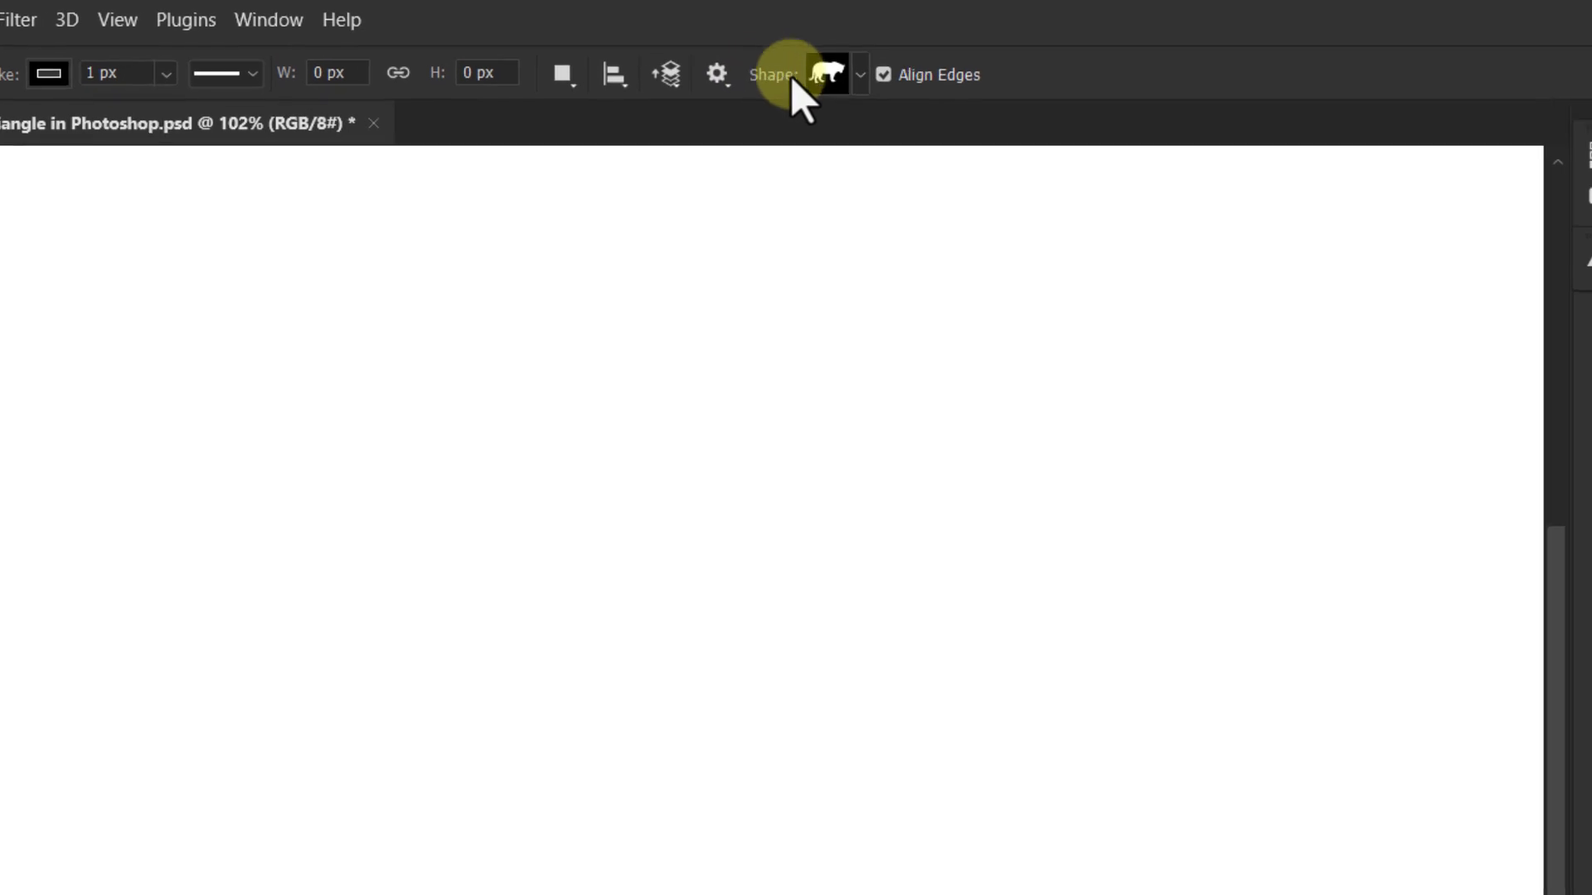
{"action": "left_click", "coordinate": [863, 79]}
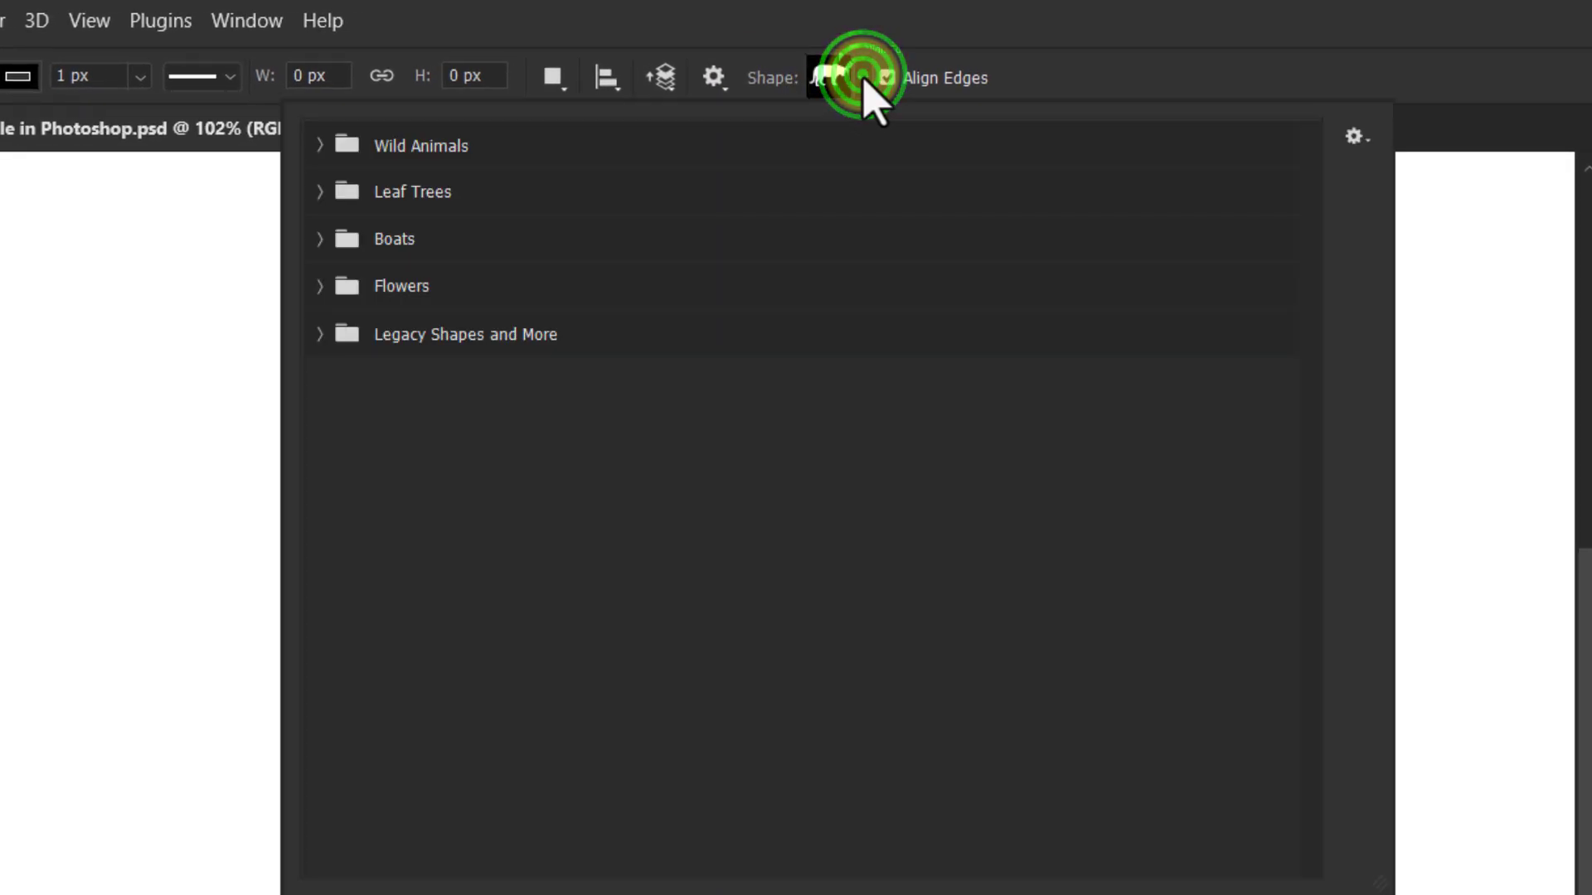
{"action": "left_click", "coordinate": [440, 336]}
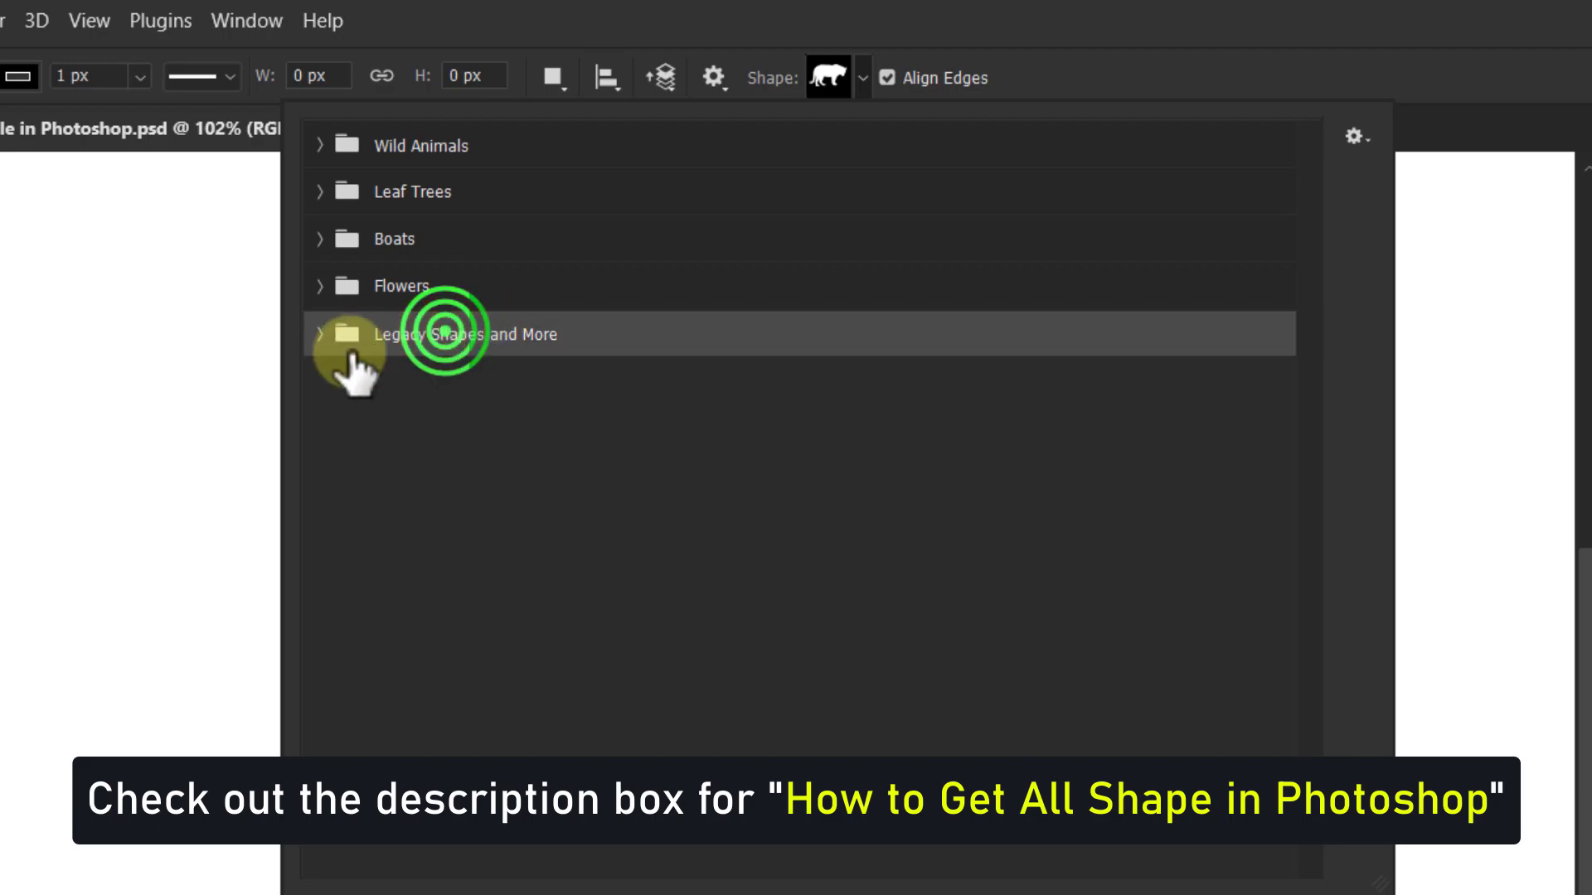
{"action": "left_click", "coordinate": [319, 335]}
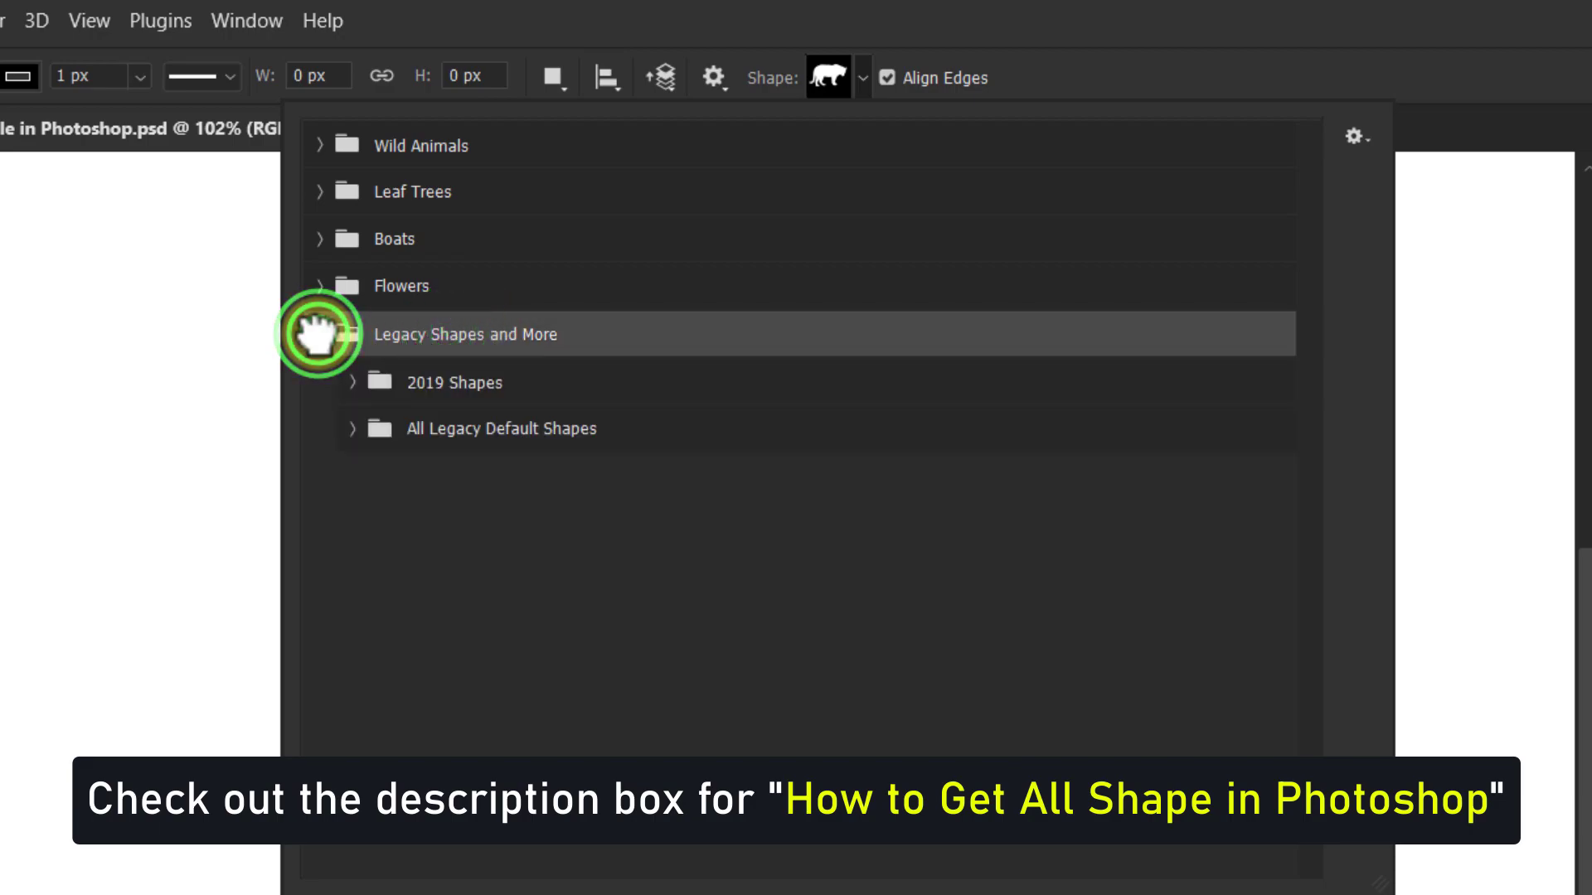
{"action": "left_click", "coordinate": [464, 430]}
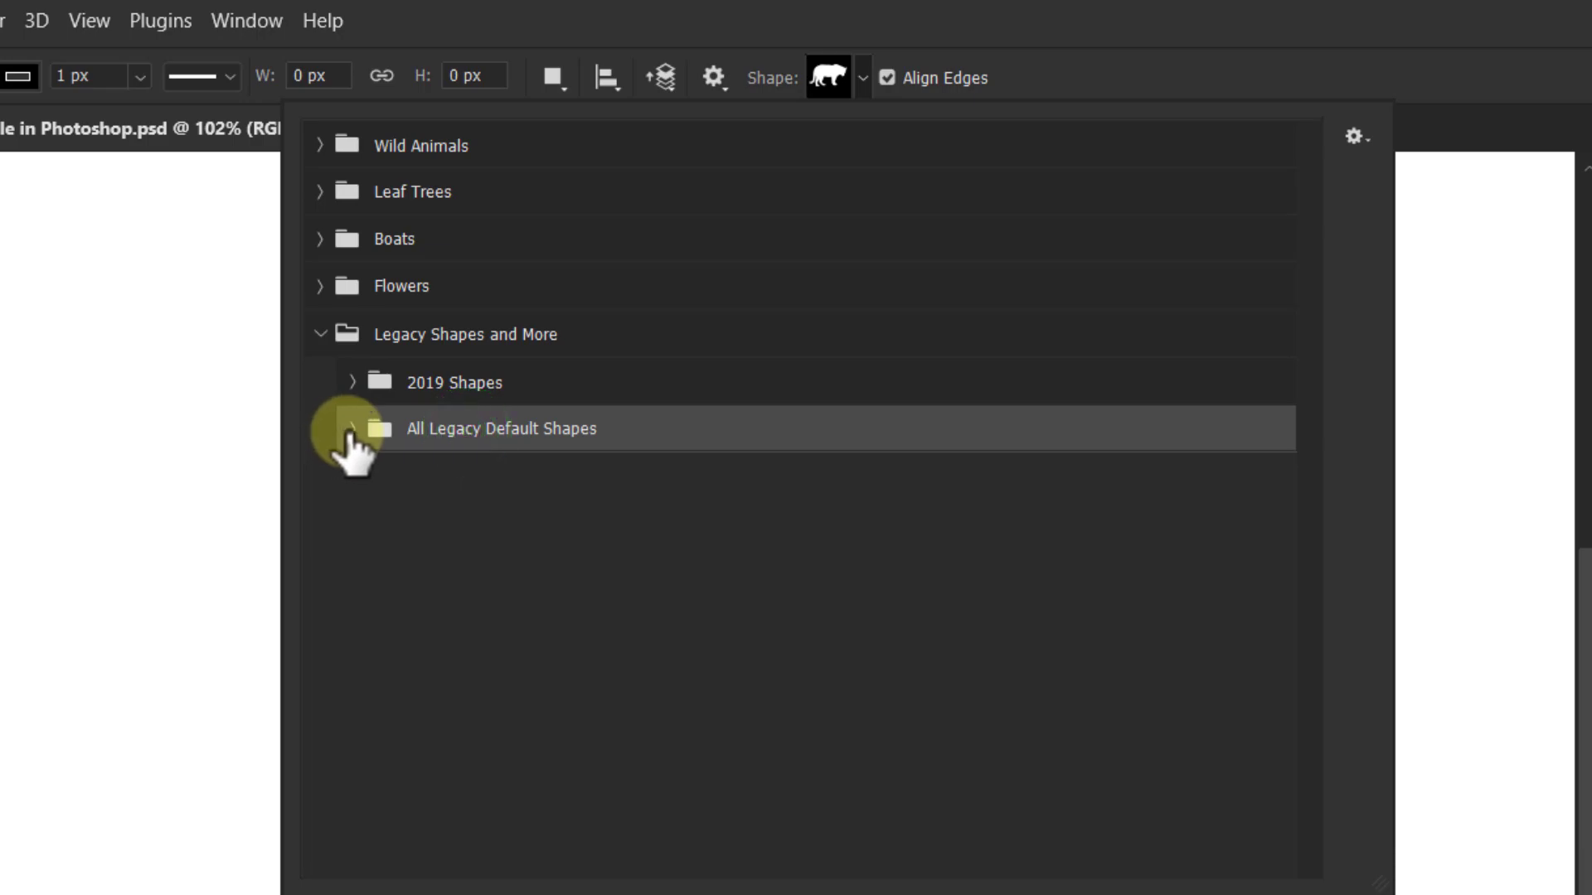
{"action": "left_click", "coordinate": [350, 428]}
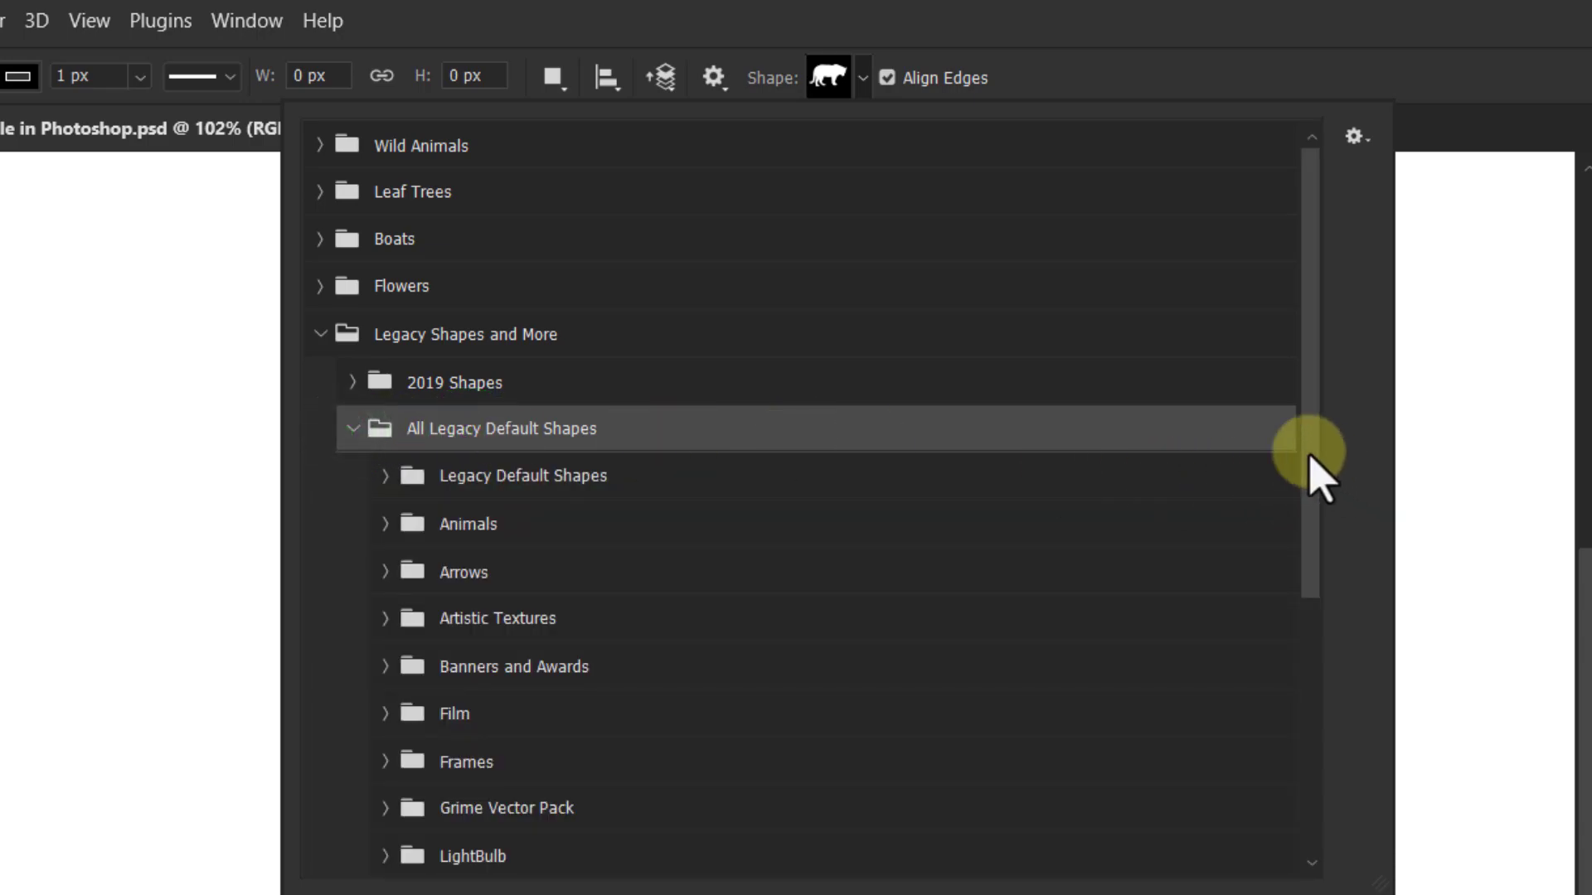
{"action": "left_click_drag", "start_coordinate": [1312, 452], "coordinate": [1313, 825]}
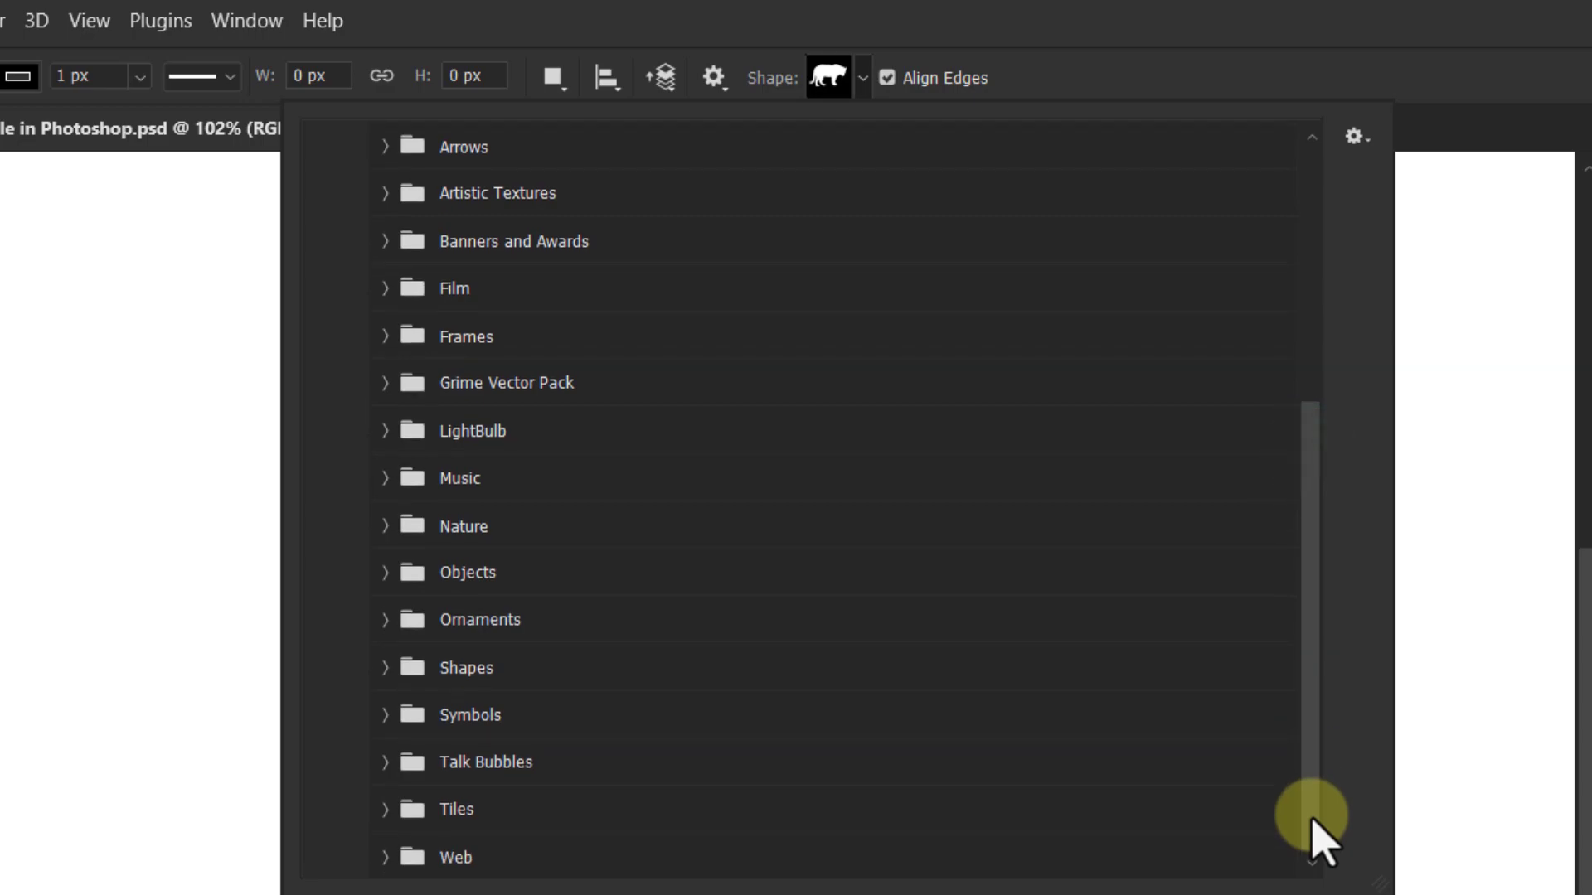
{"action": "left_click", "coordinate": [473, 664]}
{"action": "left_click", "coordinate": [385, 666]}
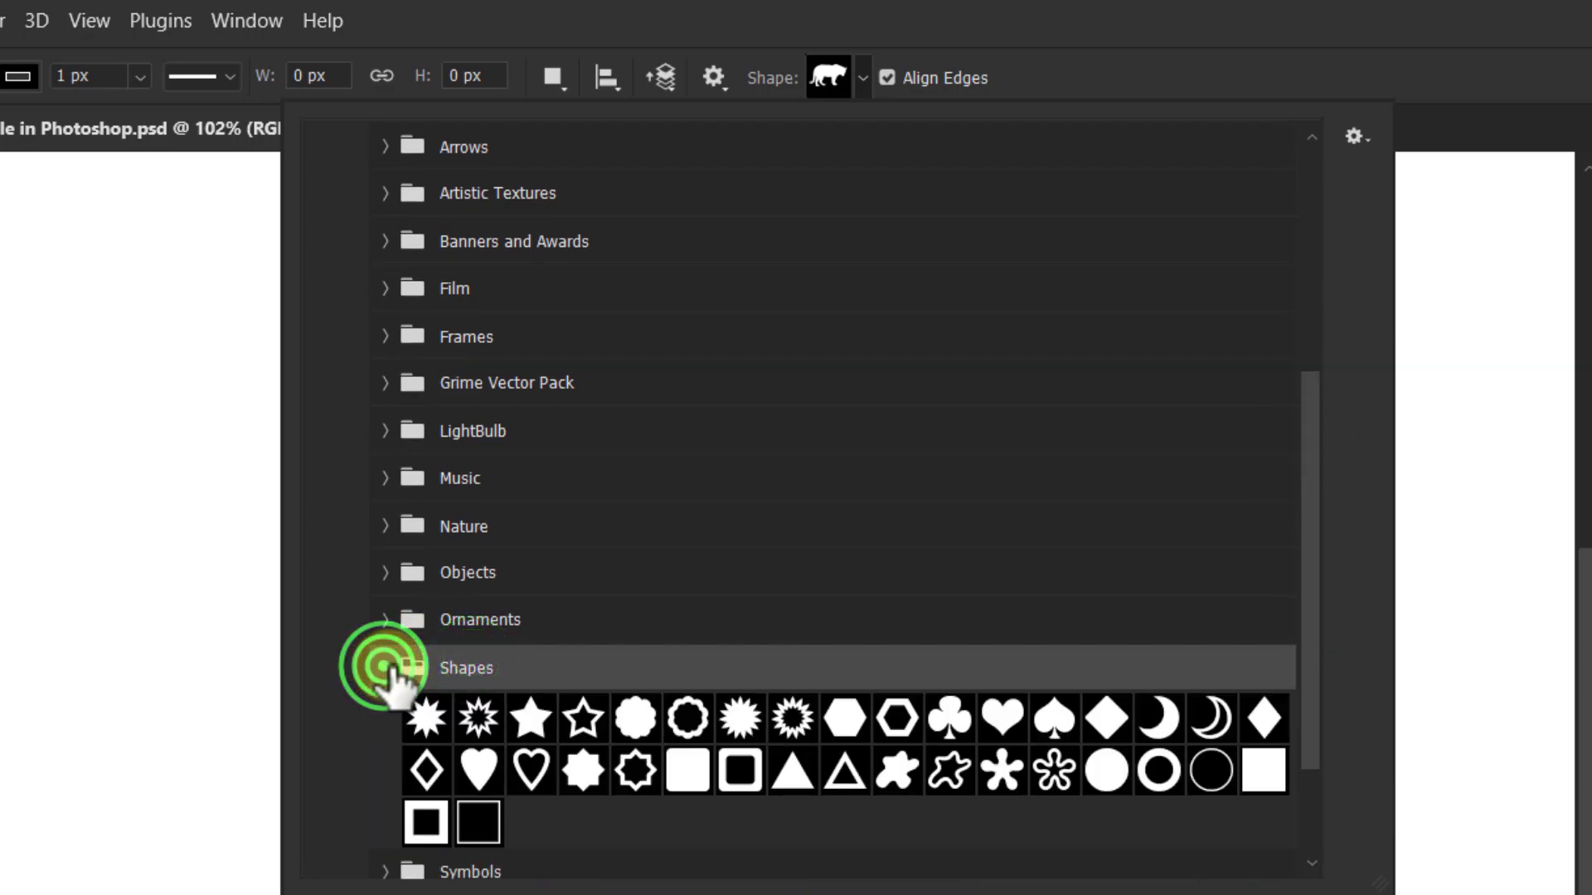
{"action": "left_click", "coordinate": [530, 716]}
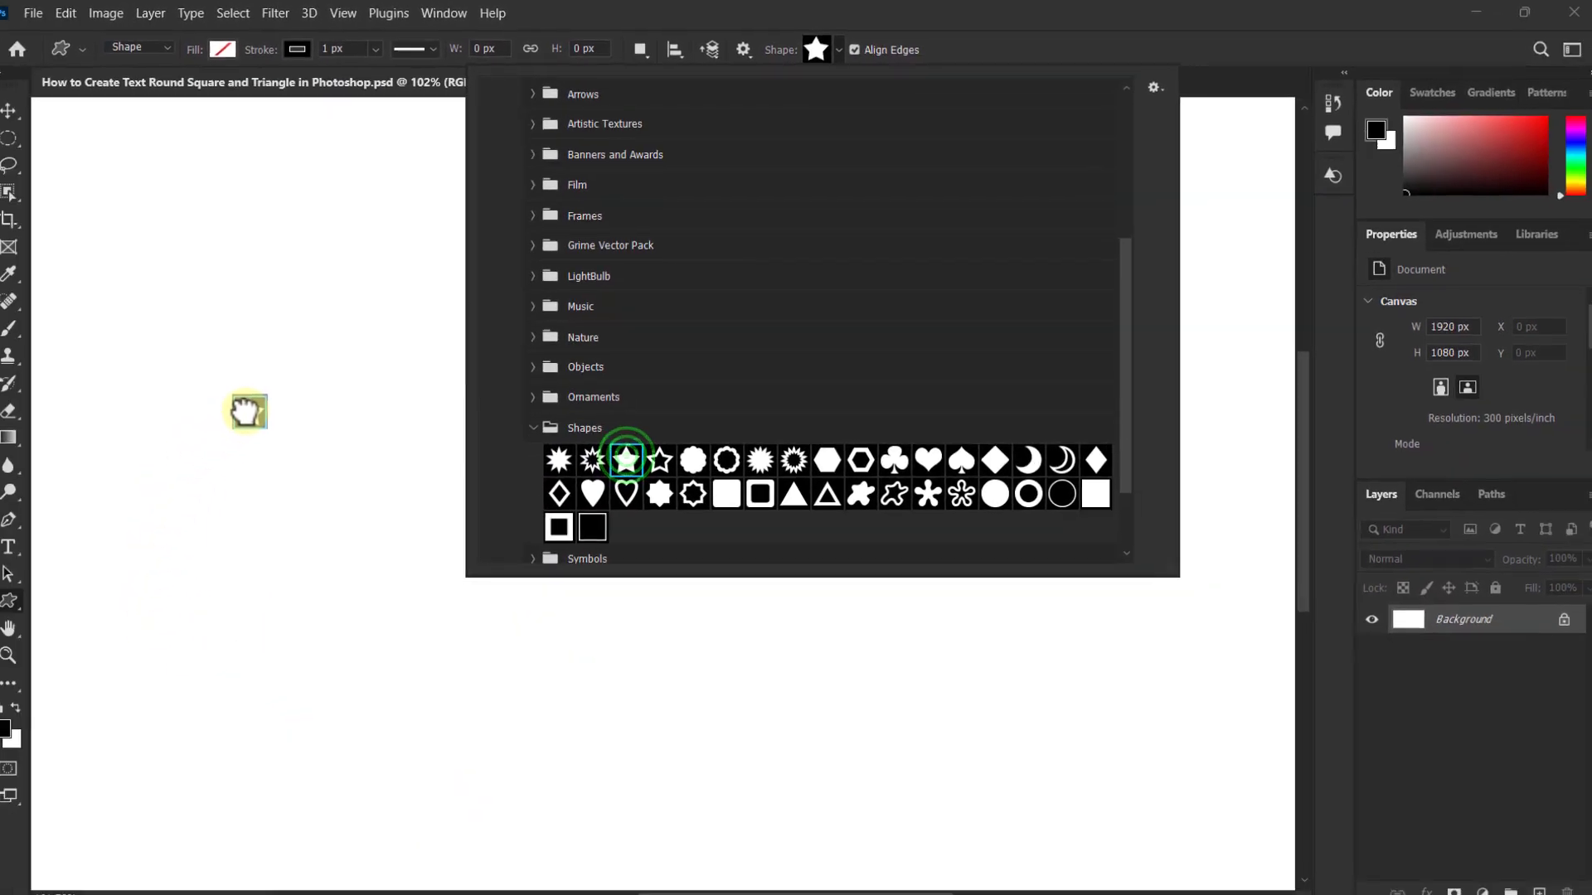
{"action": "left_click_drag", "start_coordinate": [202, 340], "coordinate": [1141, 841]}
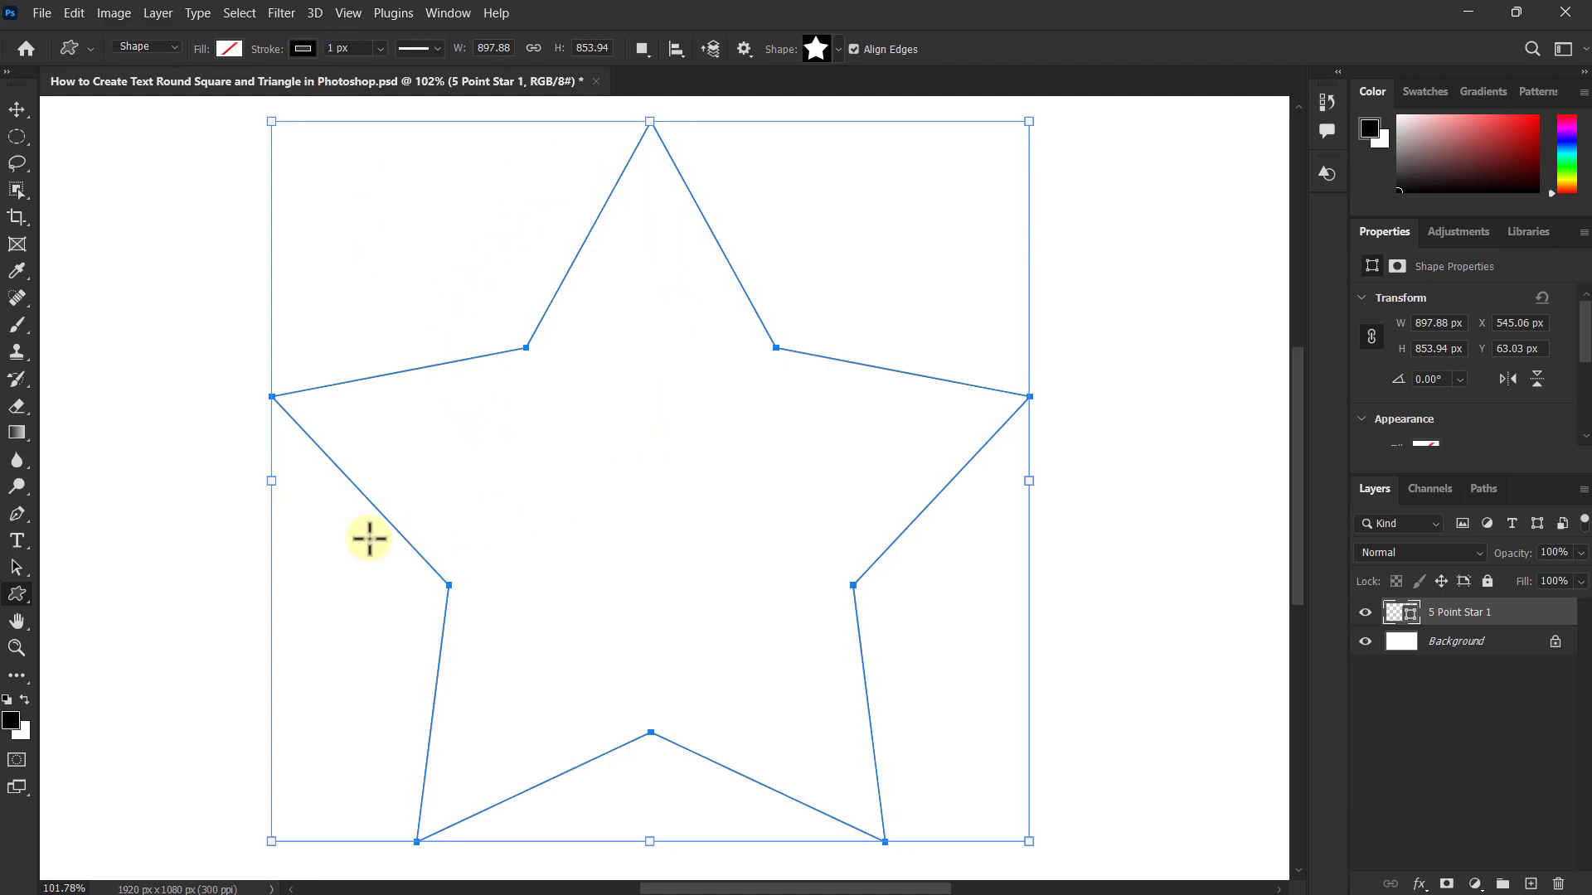
Step: Add horizontal text on the star's path, starting at its top point, reading "STAR *"
{"action": "left_click", "coordinate": [17, 539]}
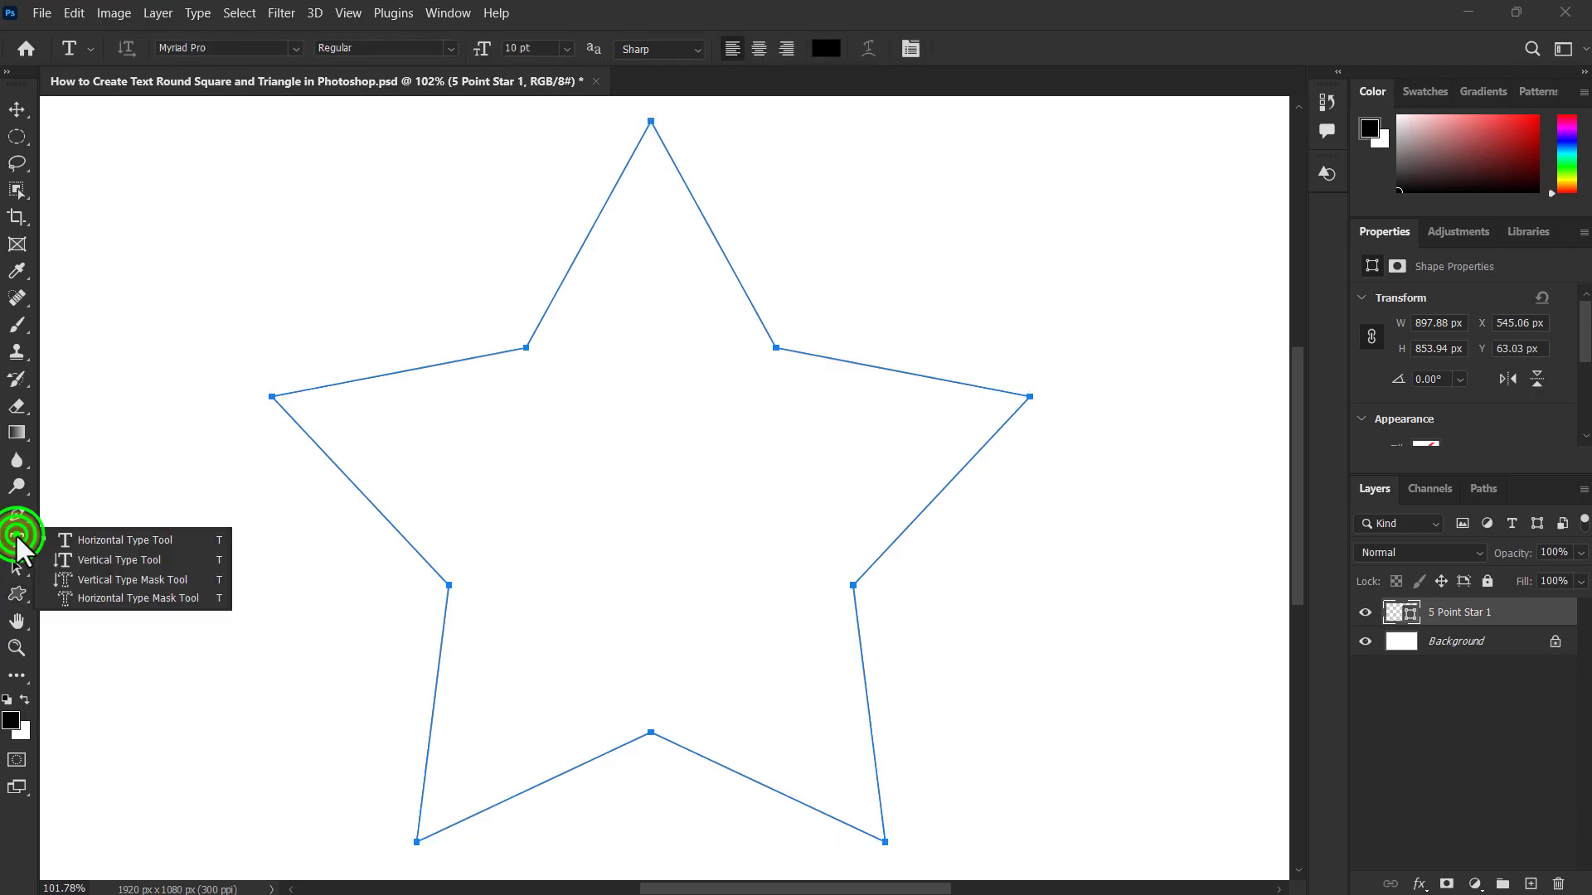
{"action": "left_click", "coordinate": [104, 539]}
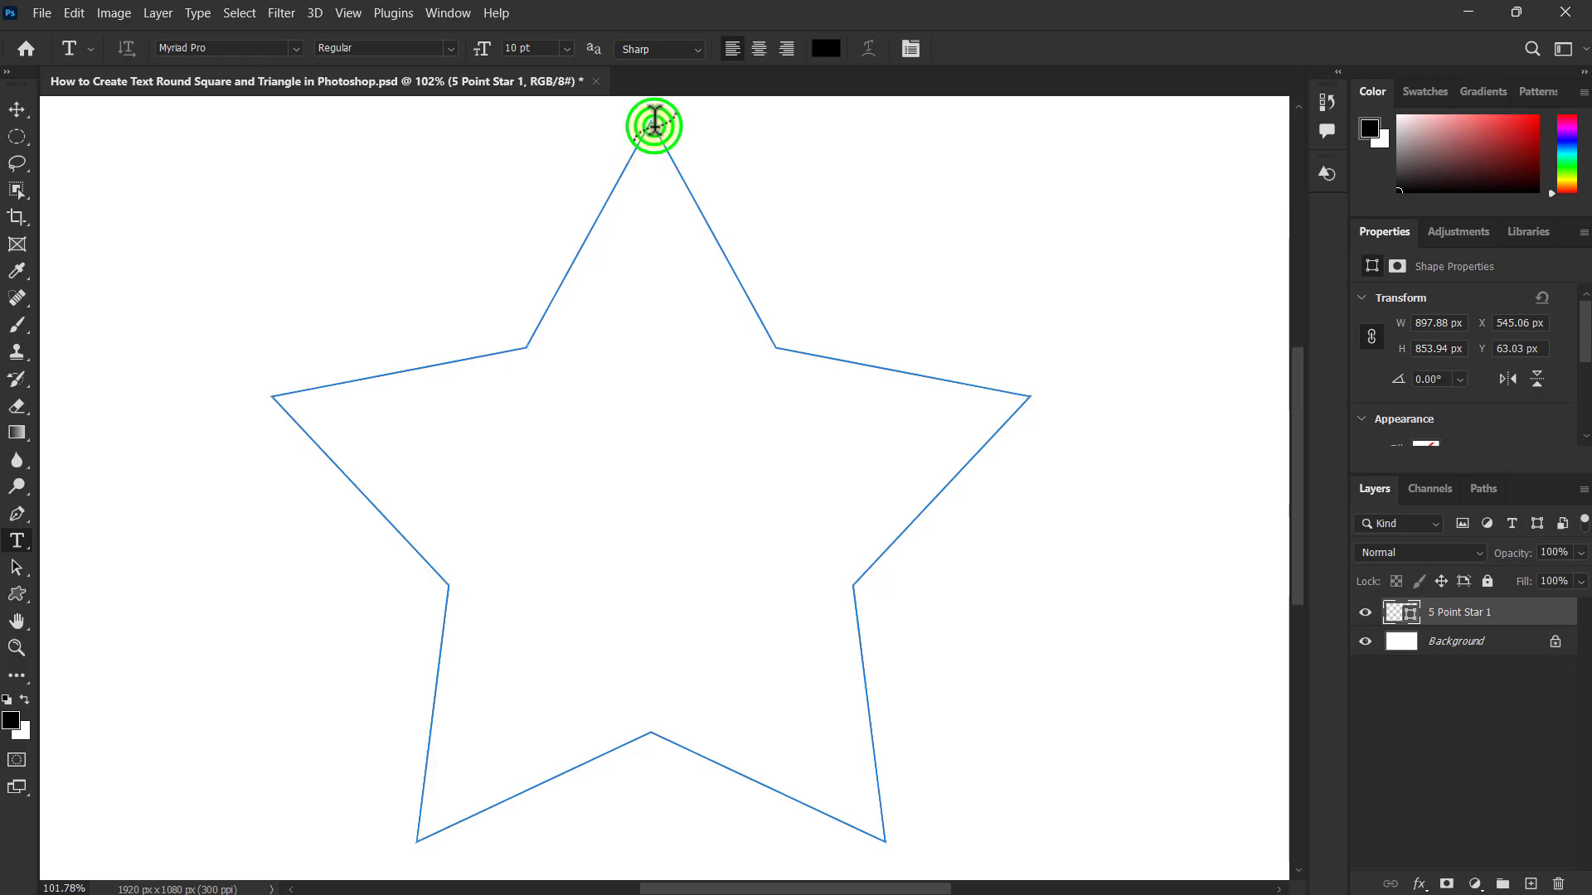
{"action": "left_click", "coordinate": [654, 124]}
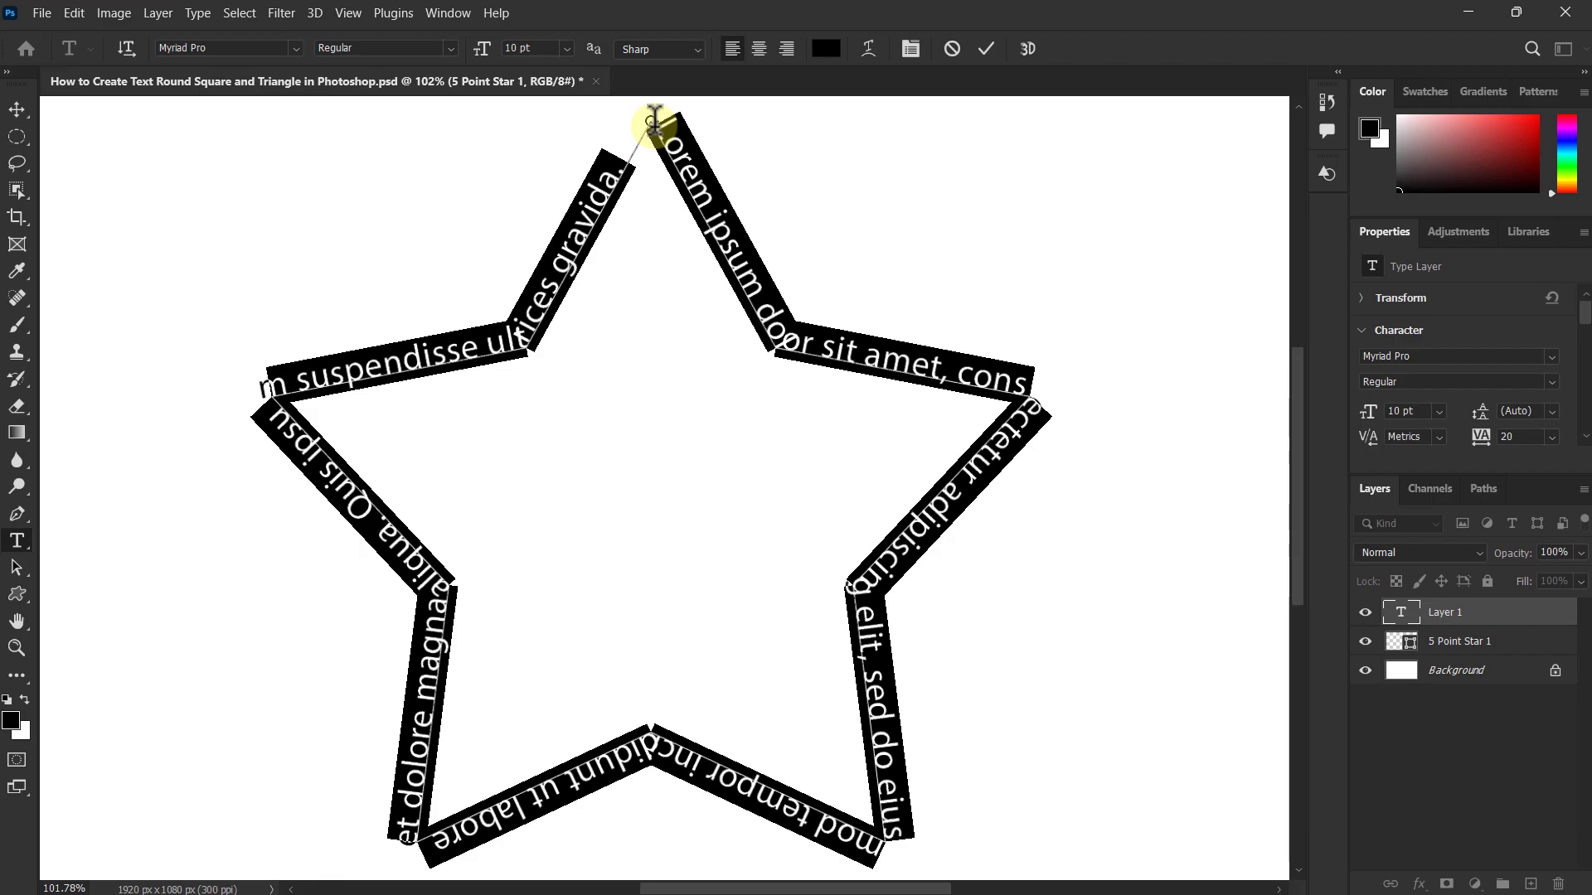
{"action": "type", "text": "STAR *"}
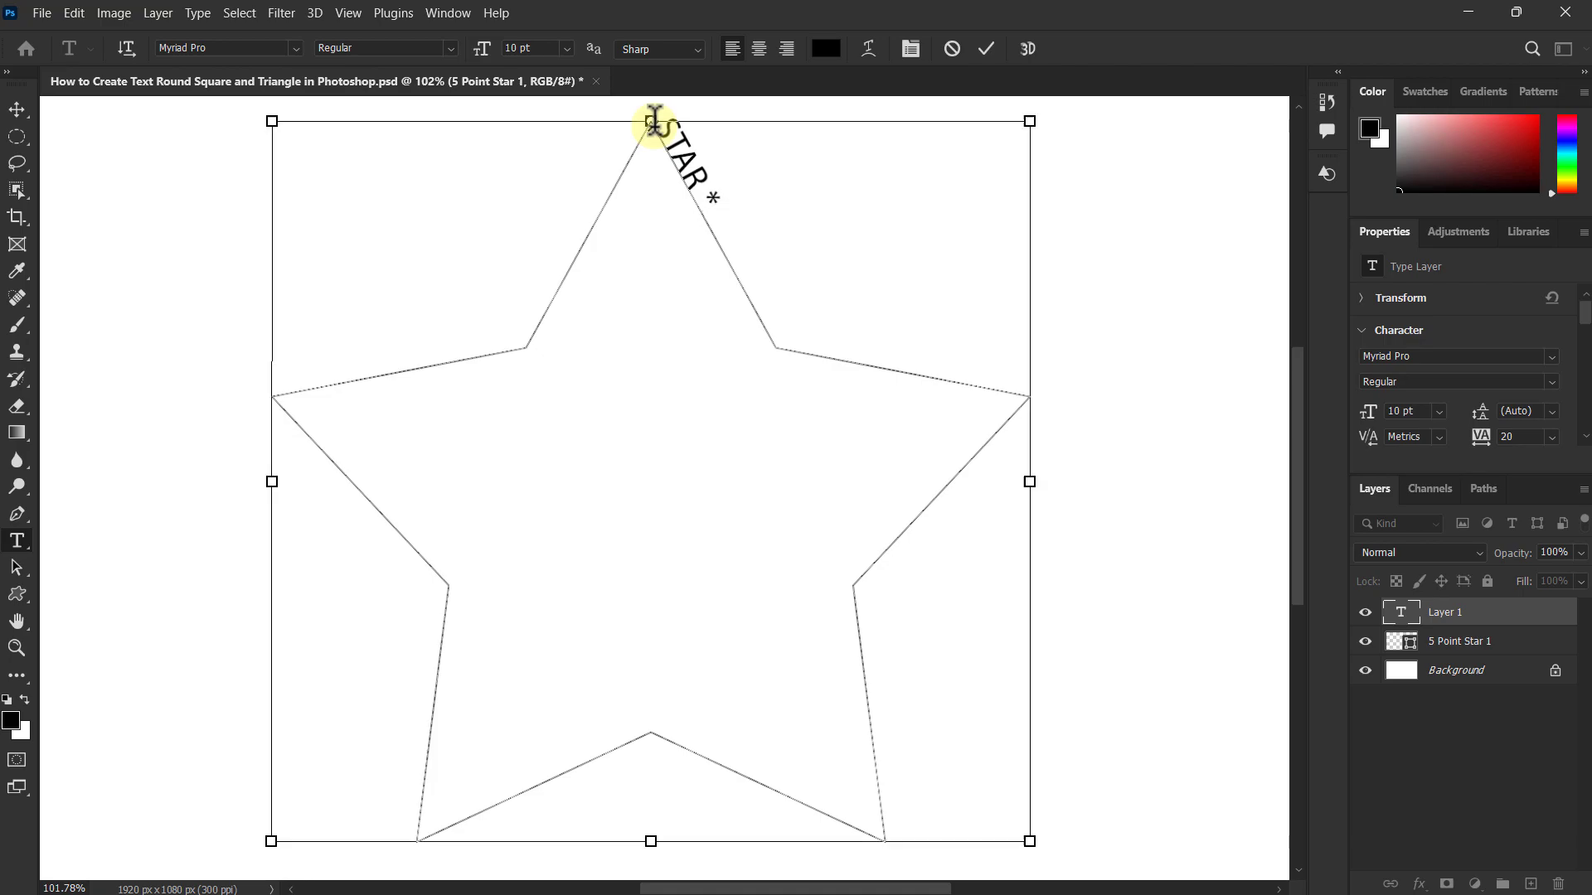
Step: Copy the "STAR *" text and paste it repeatedly along the path until it fills the whole star outline
{"action": "key", "text": "ctrl+a"}
{"action": "key", "text": "ctrl+c"}
{"action": "key", "text": "Right"}
{"action": "key", "text": "ctrl+v"}
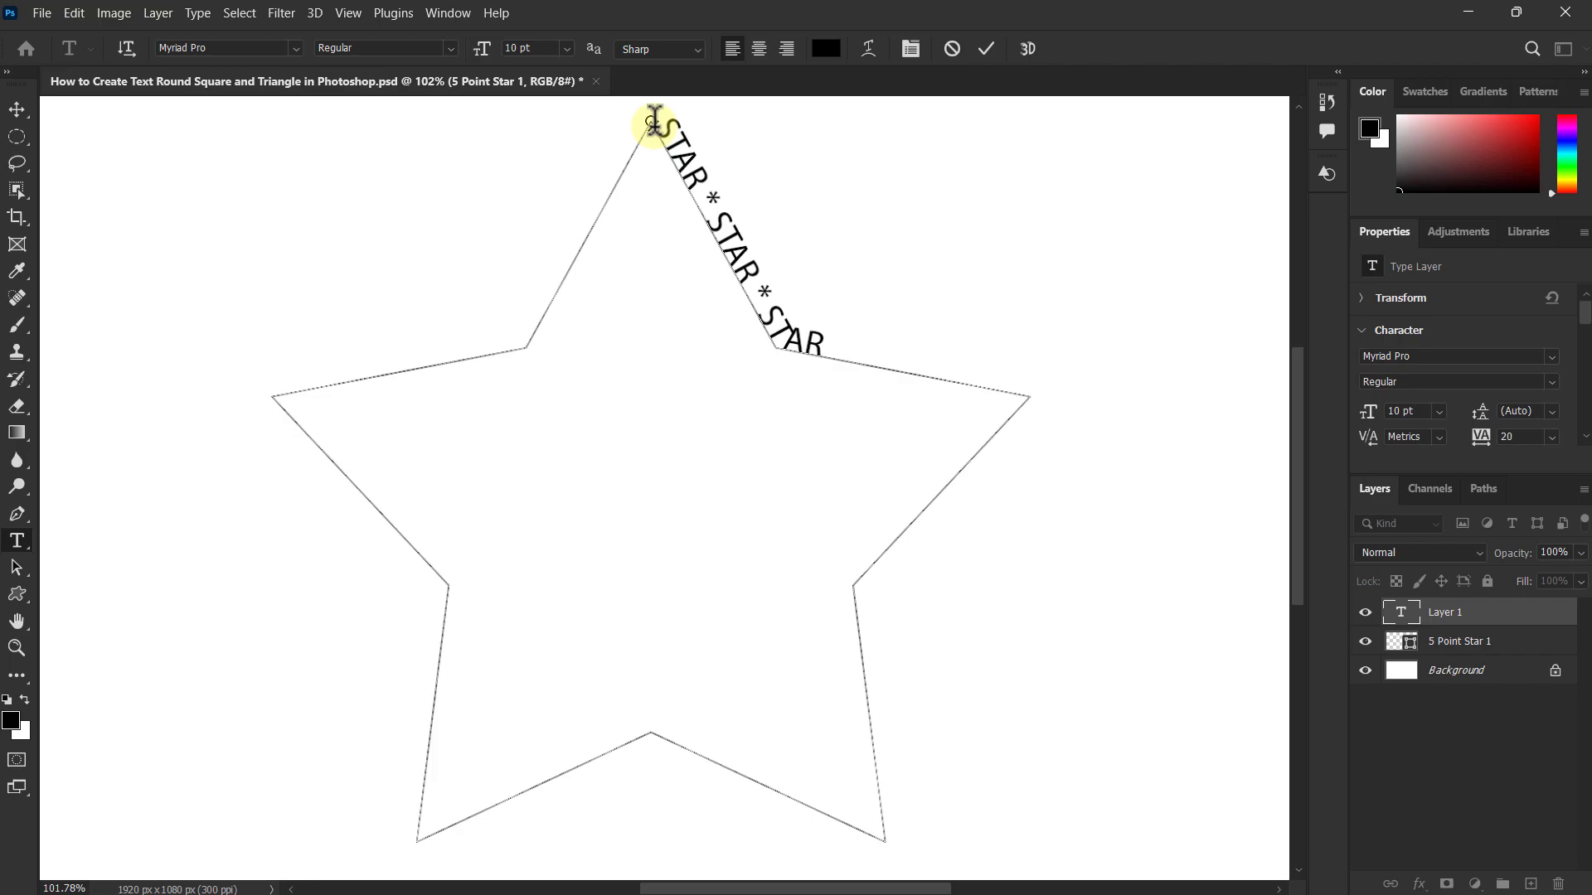
{"action": "key", "text": "ctrl+v"}
{"action": "key", "text": "ctrl+z"}
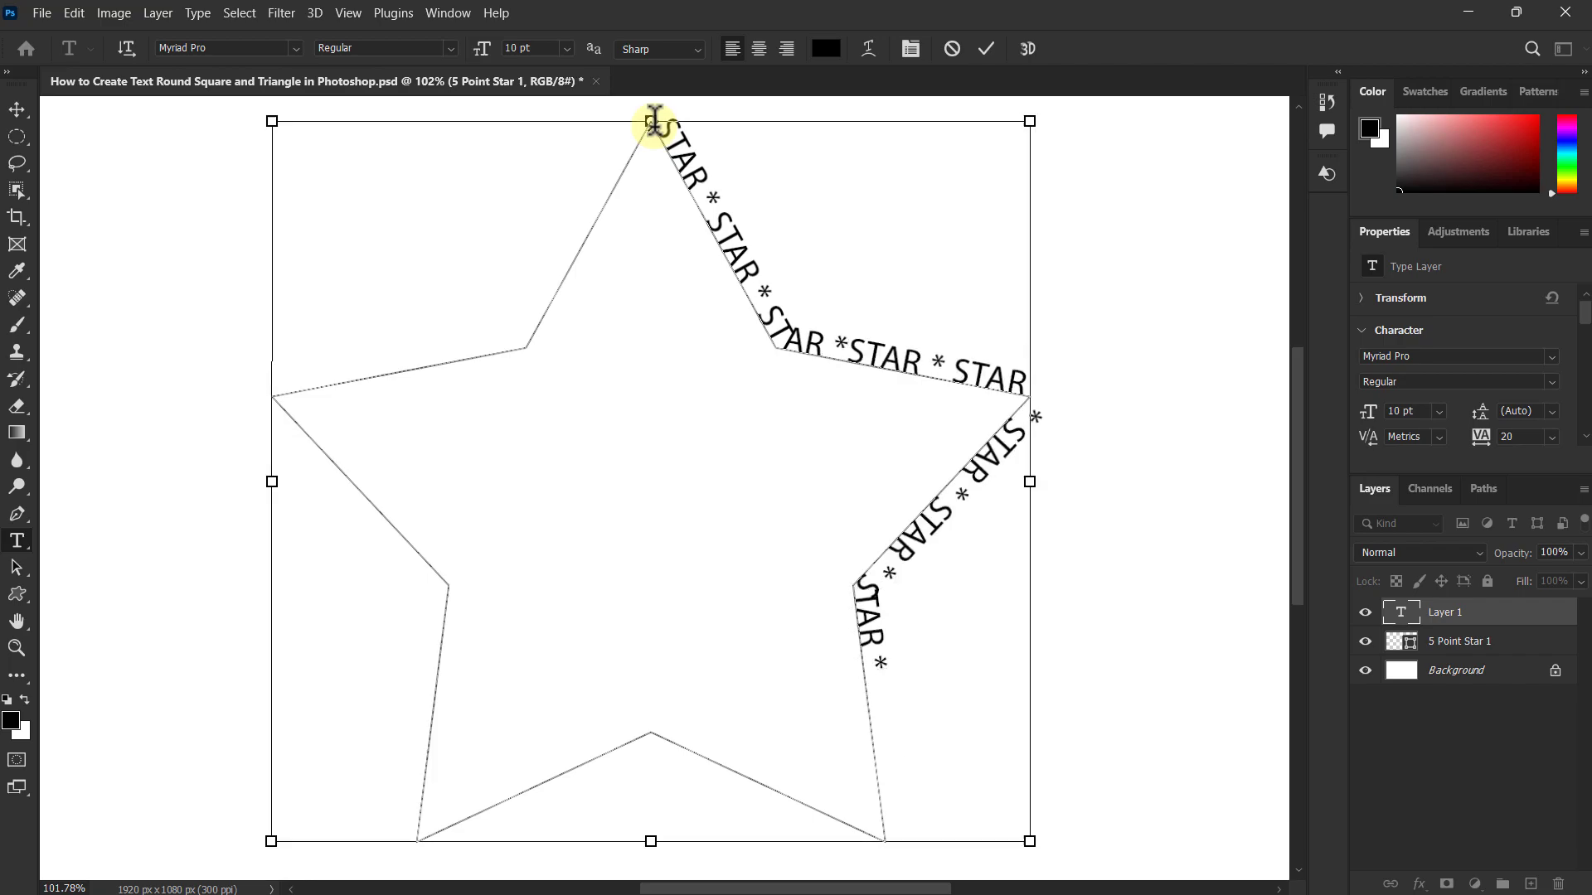
{"action": "key", "text": "ctrl+v"}
{"action": "key", "text": "ctrl+v"}
{"action": "key", "text": "ctrl+v"}
{"action": "key", "text": "ctrl+v"}
{"action": "key", "text": "ctrl+v"}
{"action": "key", "text": "ctrl+v"}
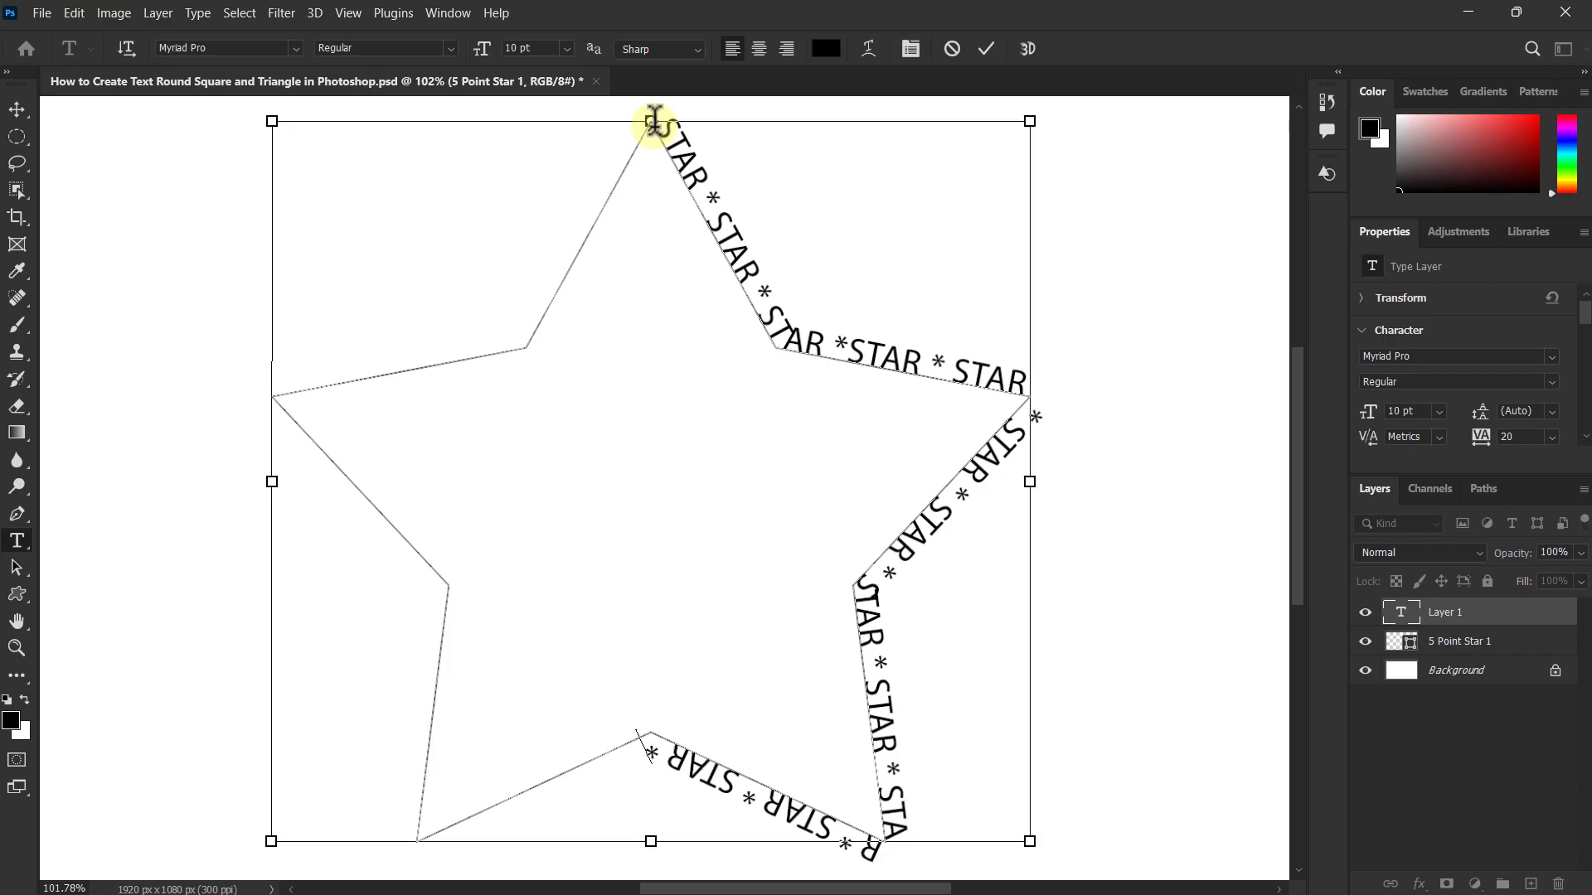
{"action": "key", "text": "ctrl+v"}
{"action": "key", "text": "ctrl+v"}
{"action": "key", "text": "ctrl+v"}
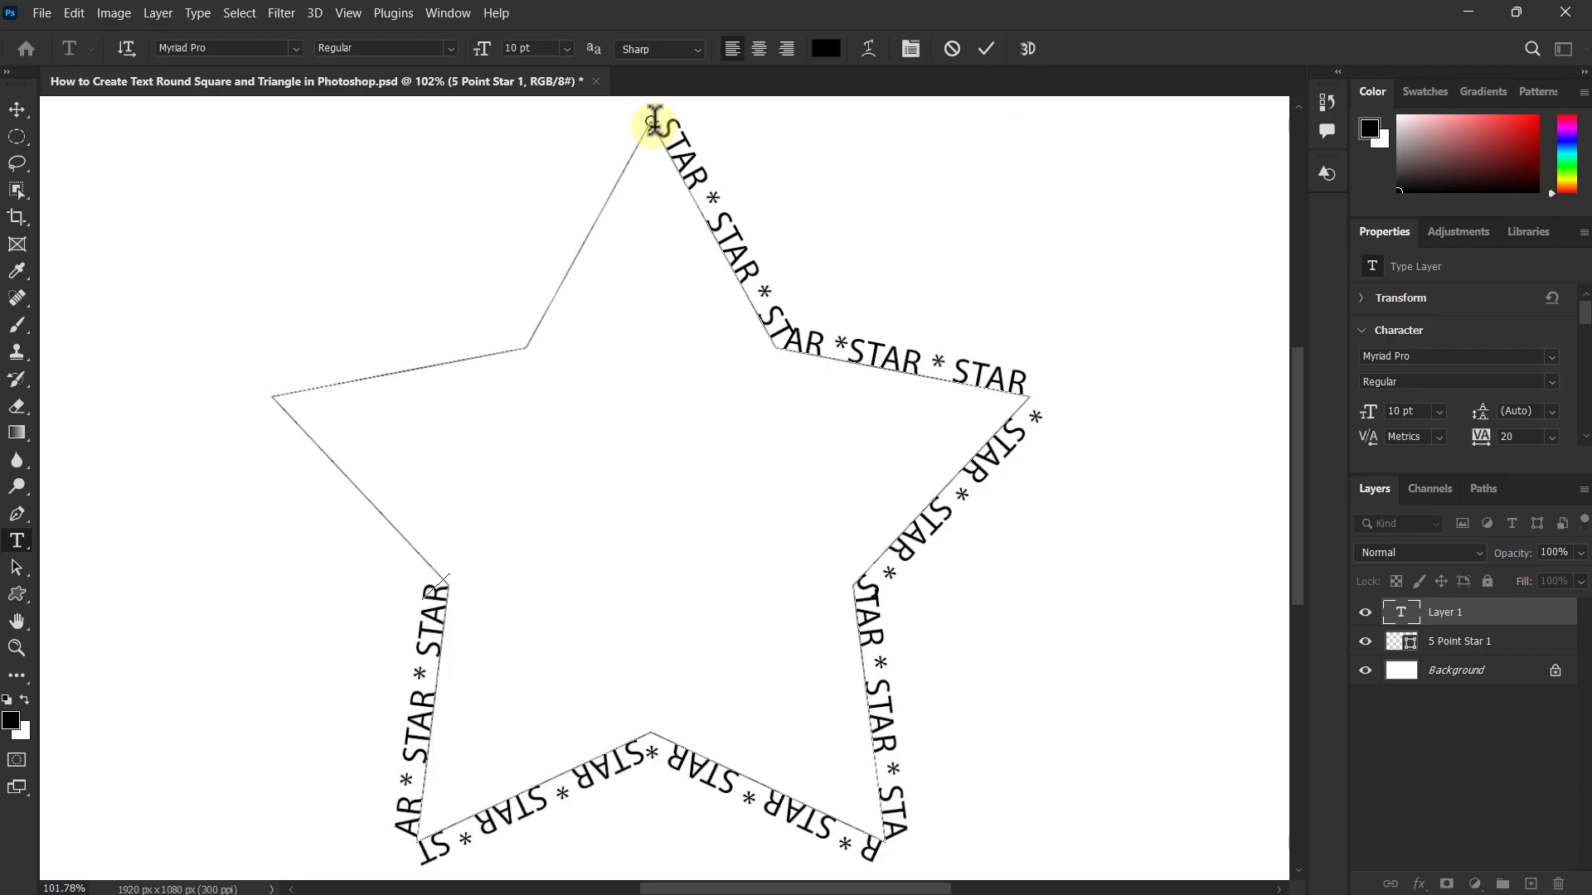
{"action": "key", "text": "ctrl+v"}
{"action": "key", "text": "ctrl+v"}
{"action": "key", "text": "ctrl+v"}
{"action": "key", "text": "ctrl+v"}
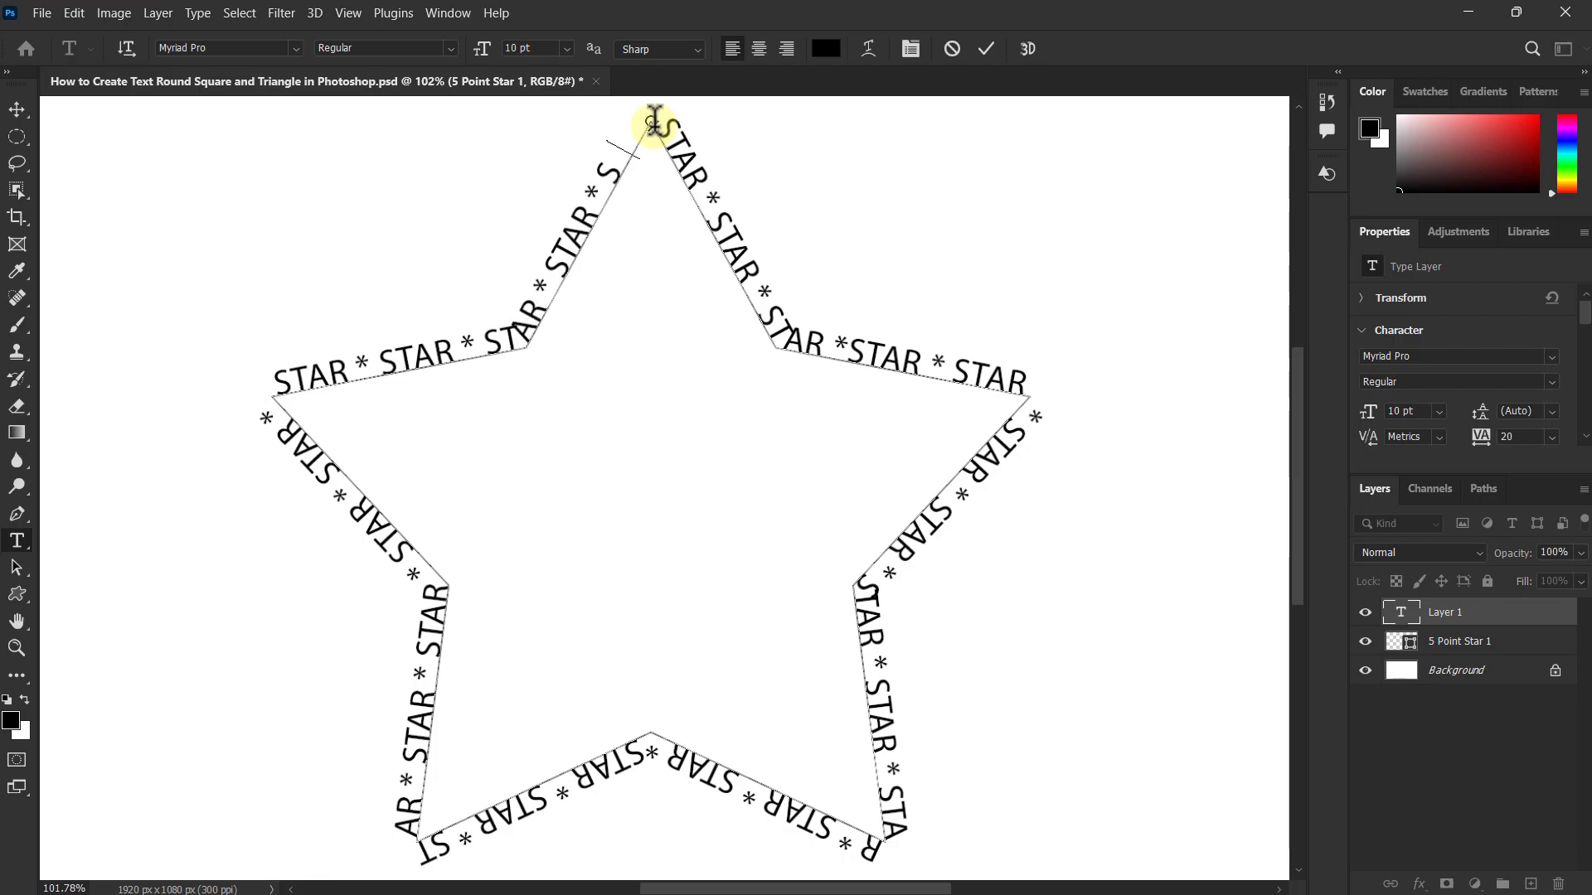
{"action": "key", "text": "ctrl+v"}
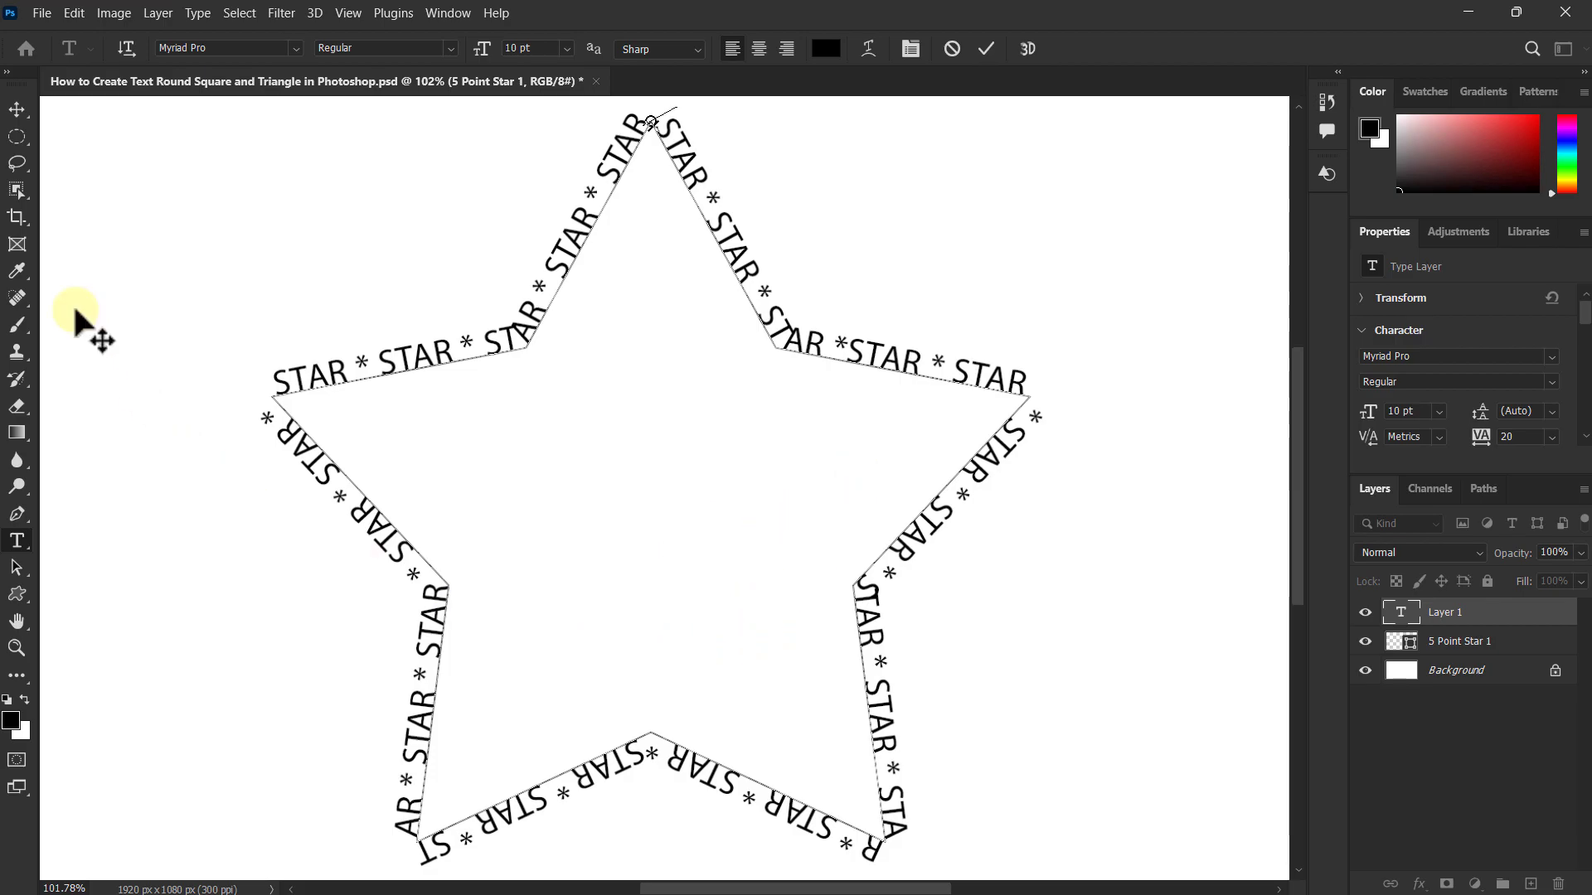
Step: Commit the star-shaped text and hide the 5 Point Star 1 layer
{"action": "left_click", "coordinate": [17, 108]}
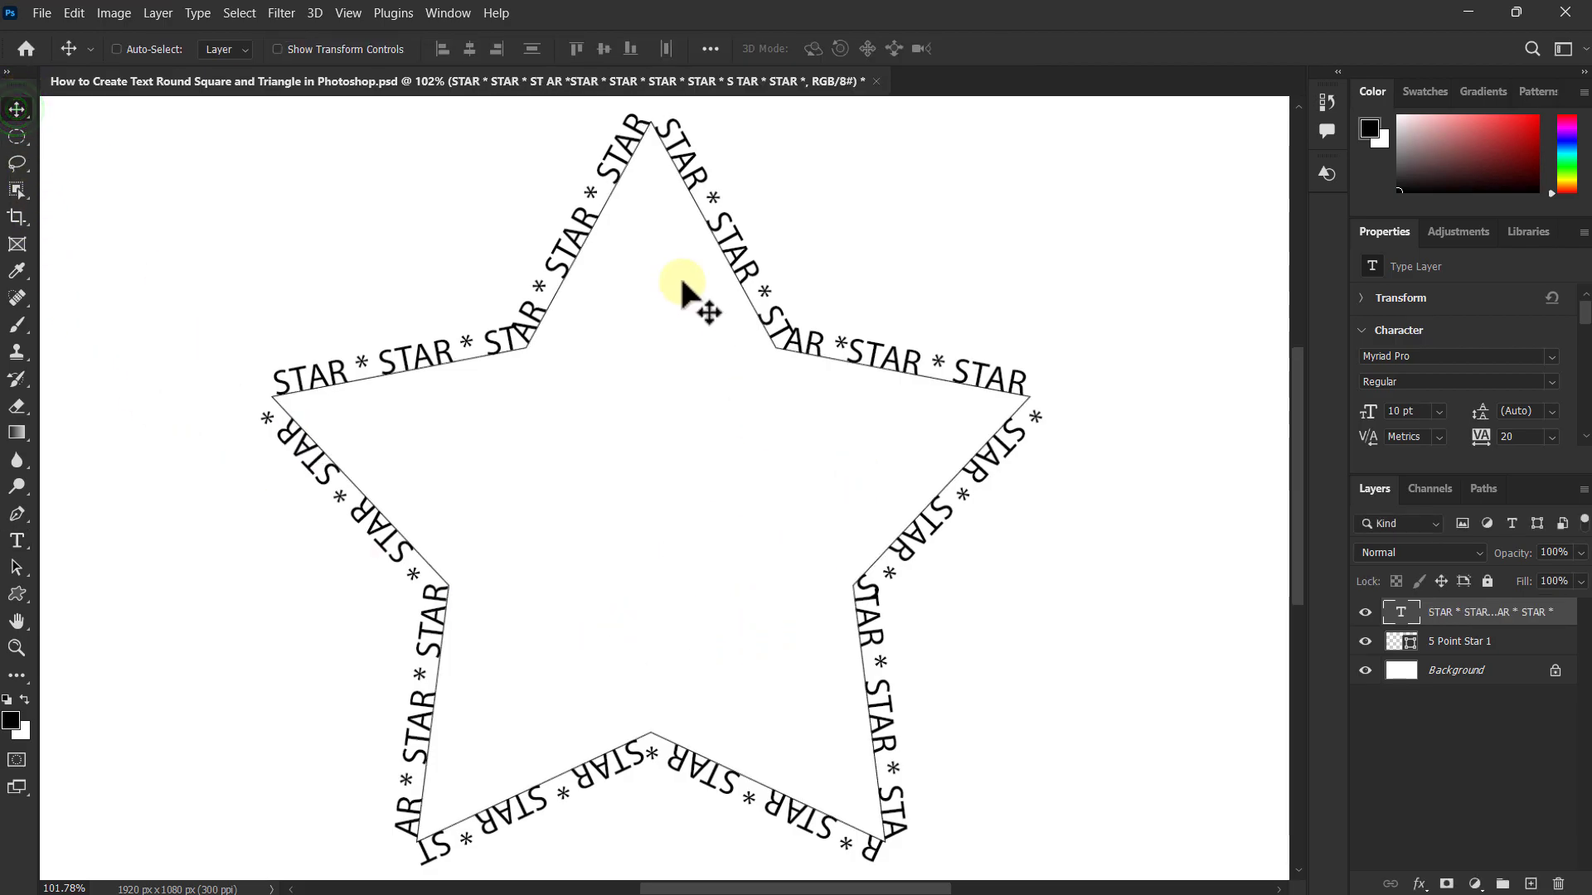
{"action": "left_click", "coordinate": [1475, 641]}
{"action": "left_click", "coordinate": [1366, 642]}
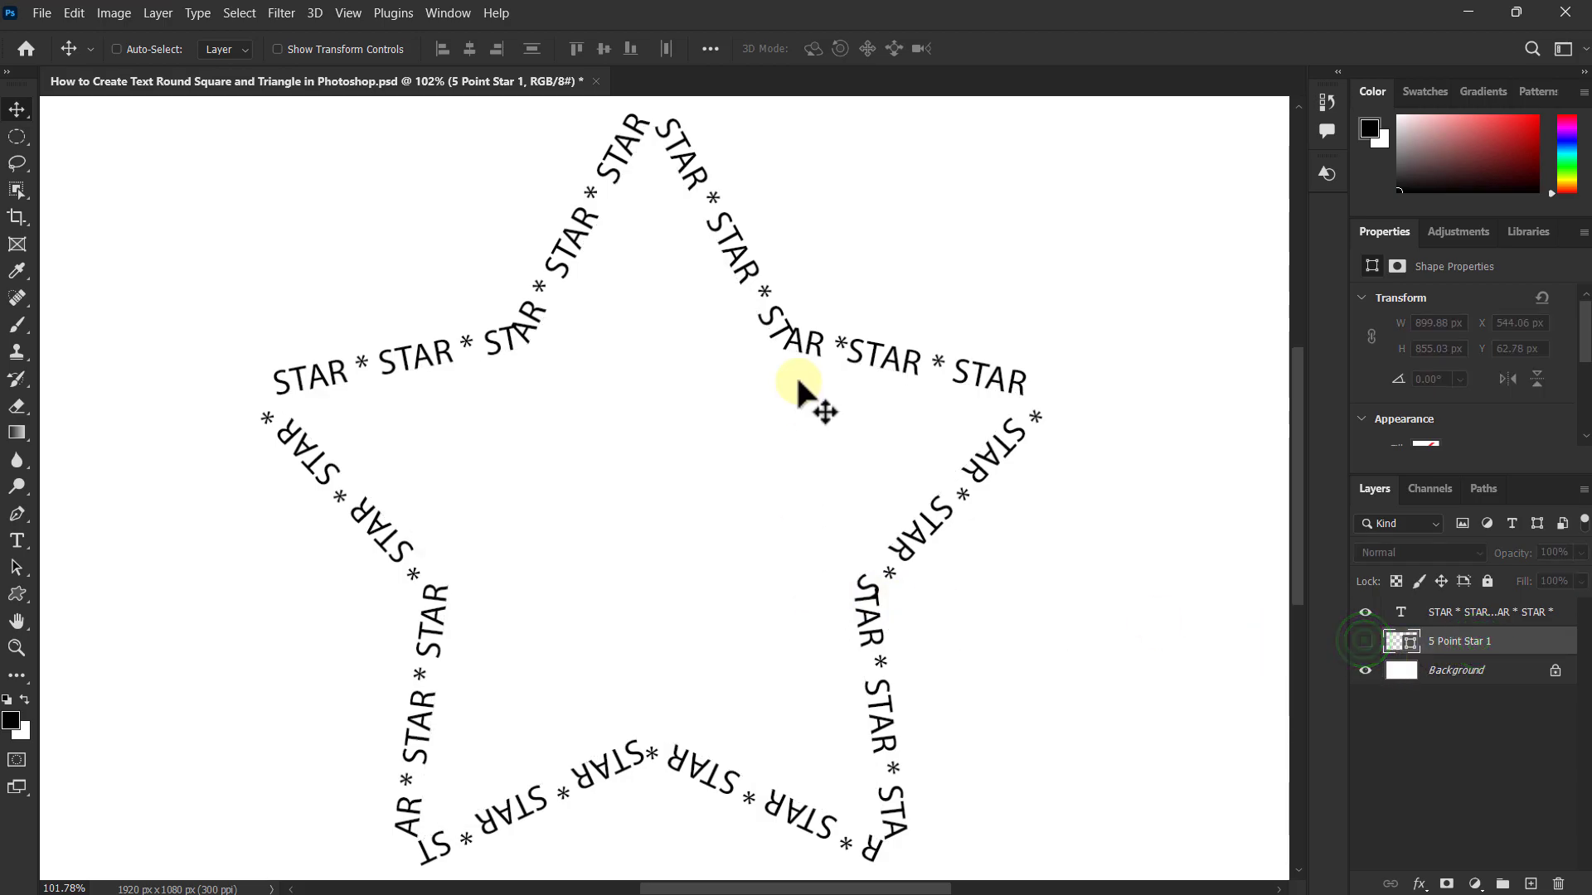